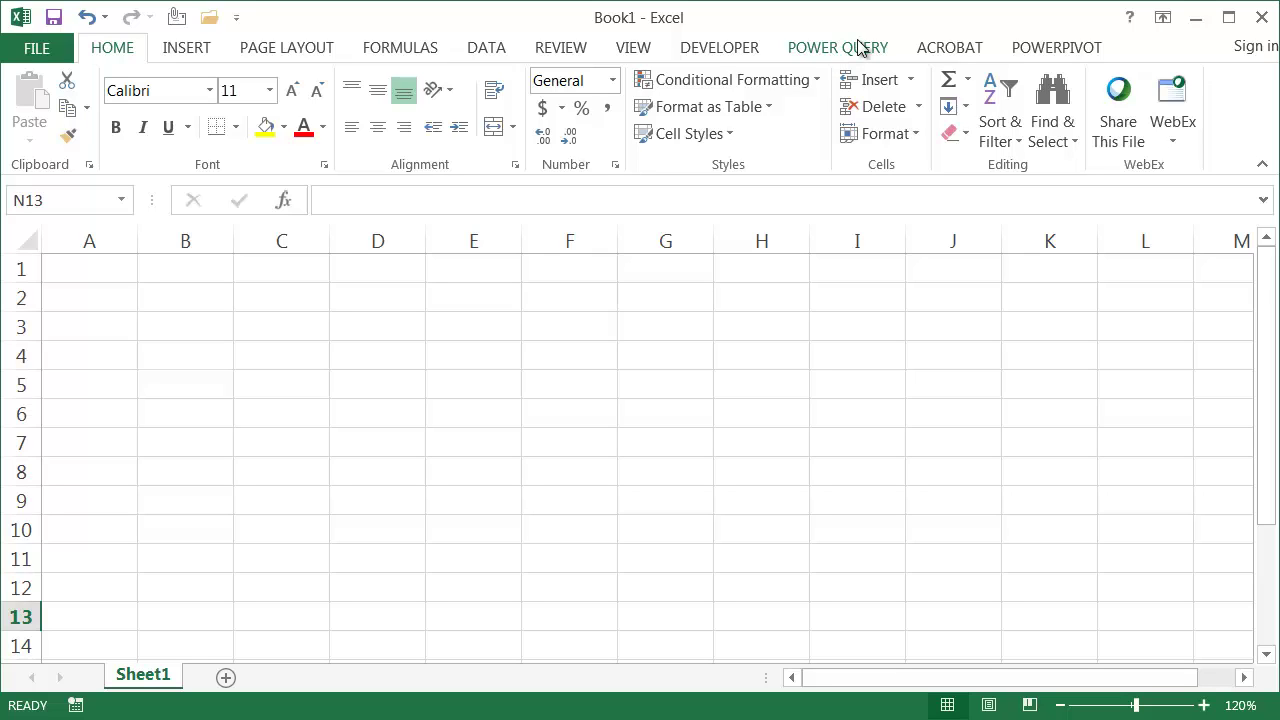
- Enable the Power Query COM add-in in Excel Options, then show its From File import choices
{"action": "left_click", "coordinate": [38, 50]}
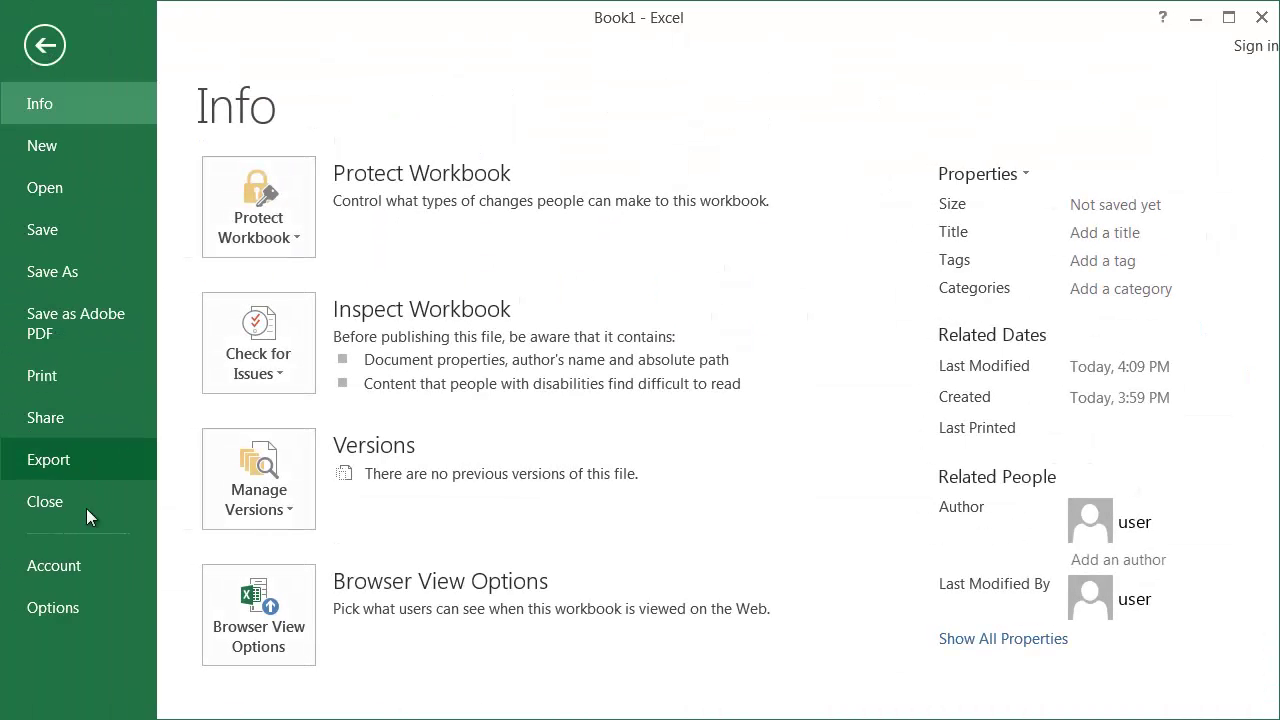
{"action": "left_click", "coordinate": [80, 603]}
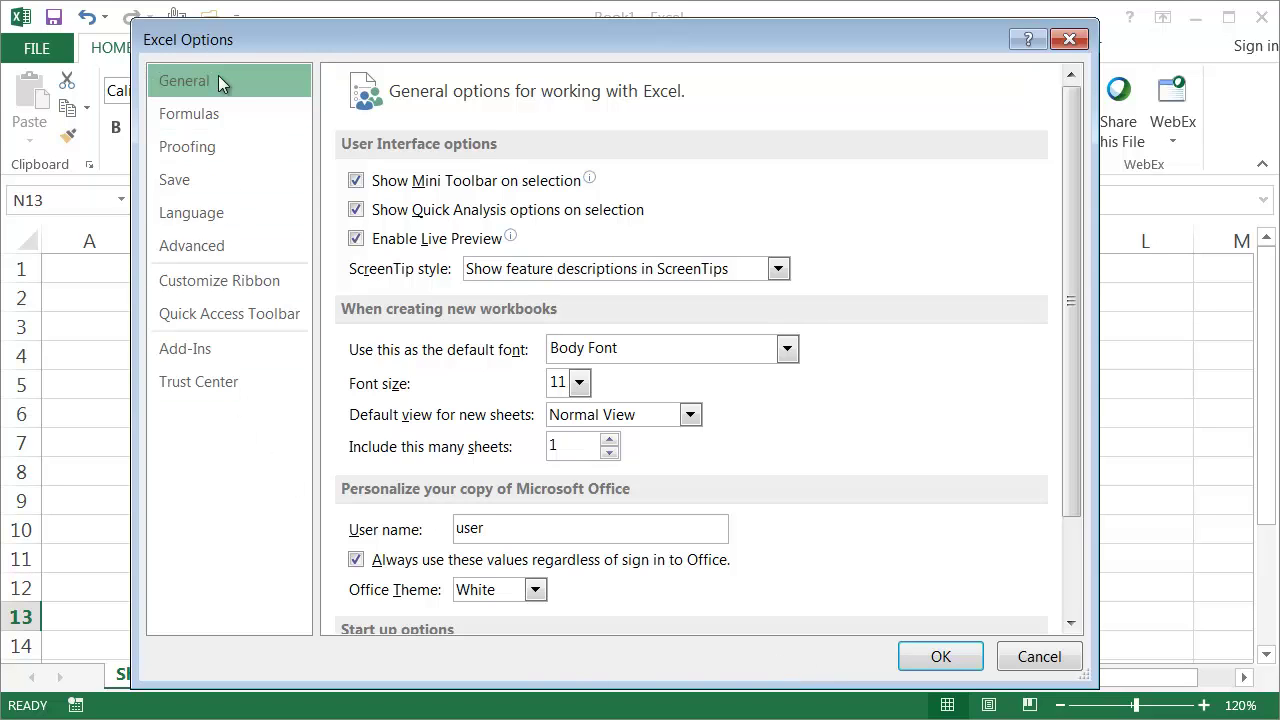
{"action": "left_click", "coordinate": [216, 351]}
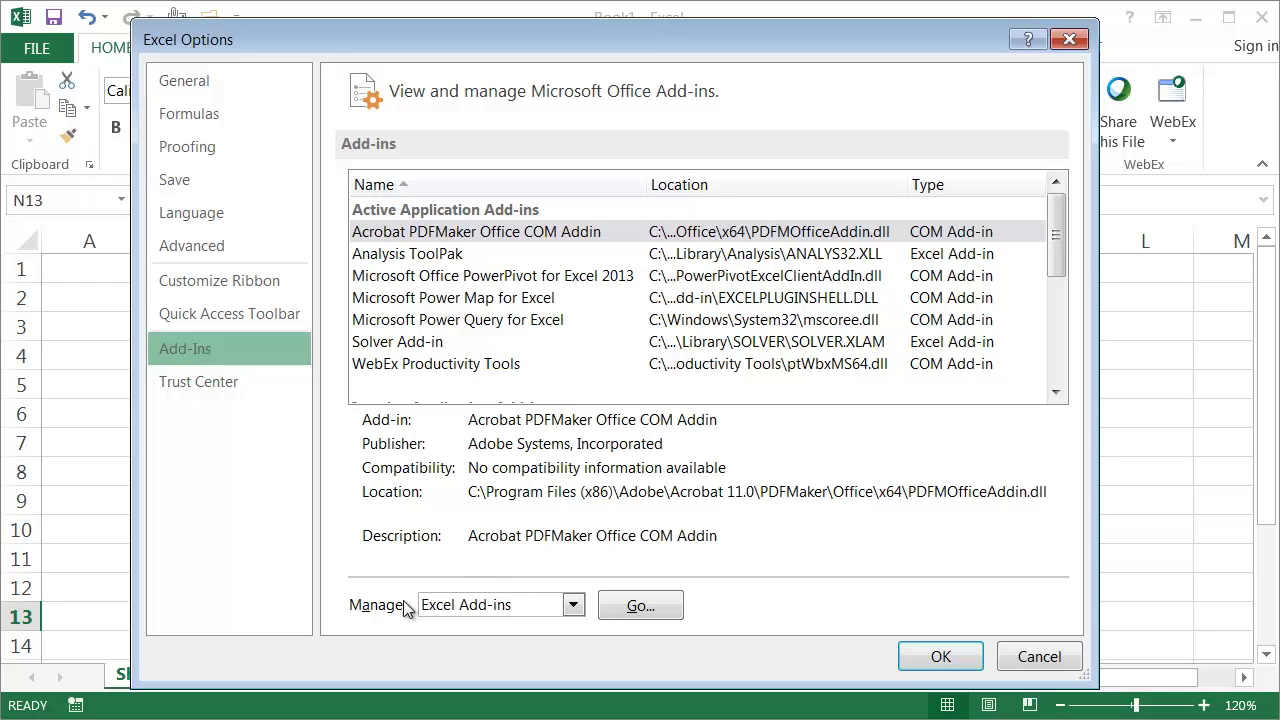
{"action": "left_click", "coordinate": [572, 605]}
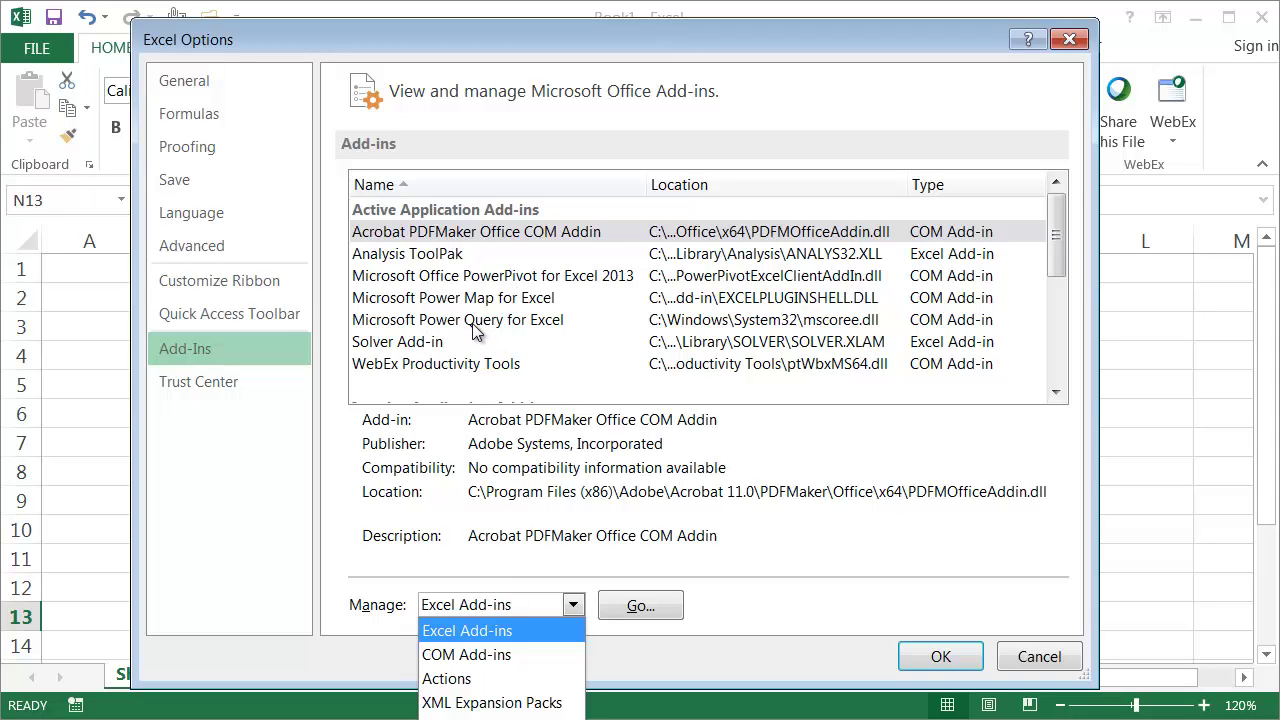
{"action": "left_click", "coordinate": [452, 656]}
{"action": "left_click", "coordinate": [636, 606]}
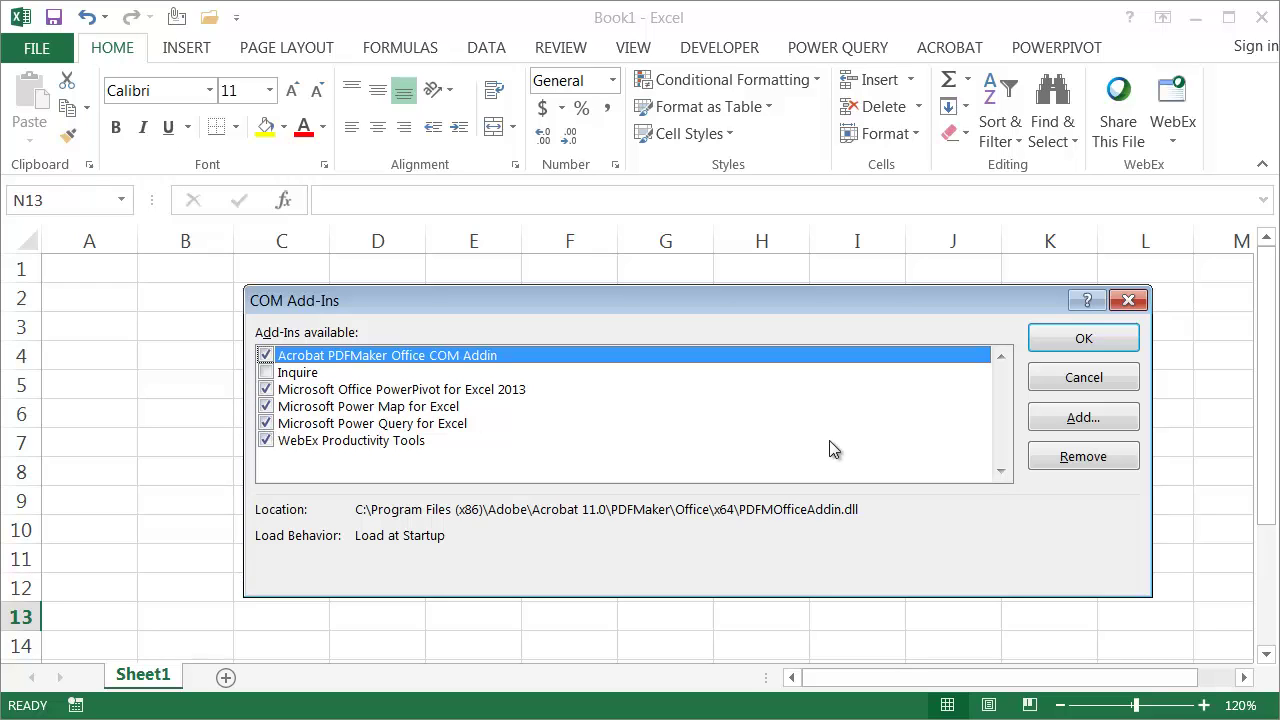
{"action": "left_click", "coordinate": [1085, 341]}
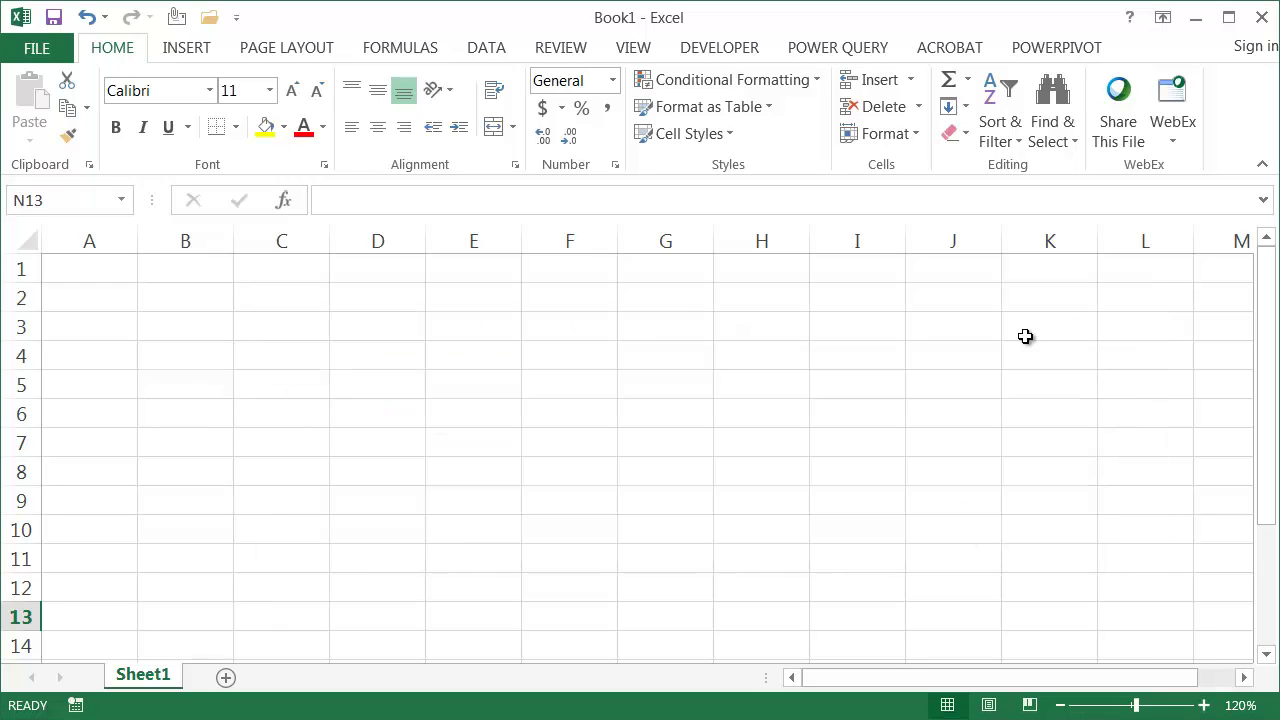
{"action": "left_click", "coordinate": [848, 52]}
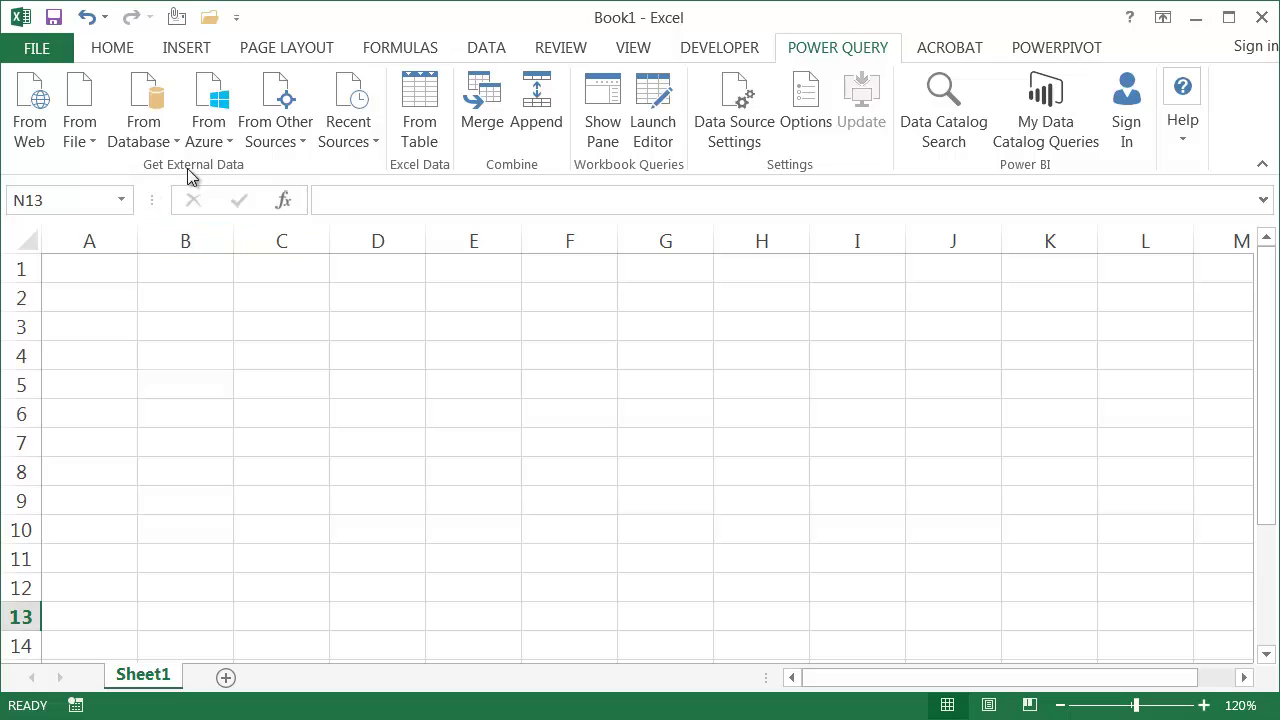
{"action": "left_click", "coordinate": [90, 146]}
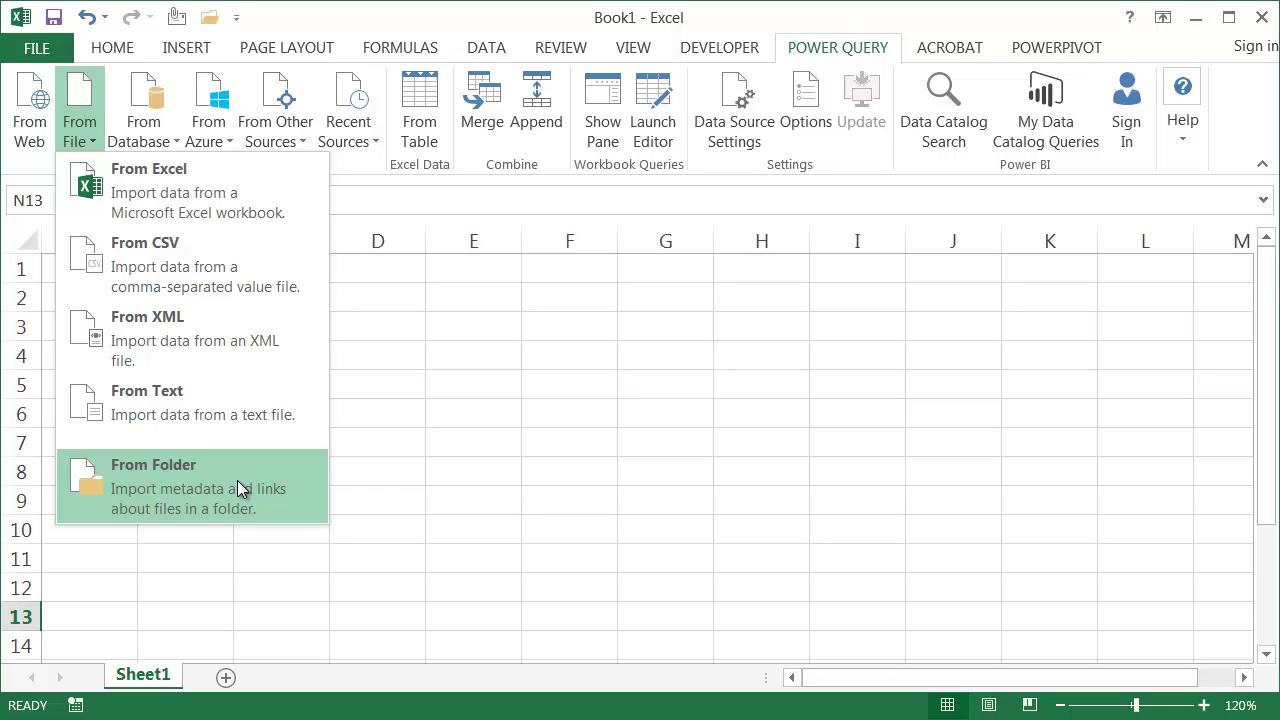
- Import the sales-region folder From Folder, listing europe, north-america and south-america CSV files
{"action": "left_click", "coordinate": [237, 480]}
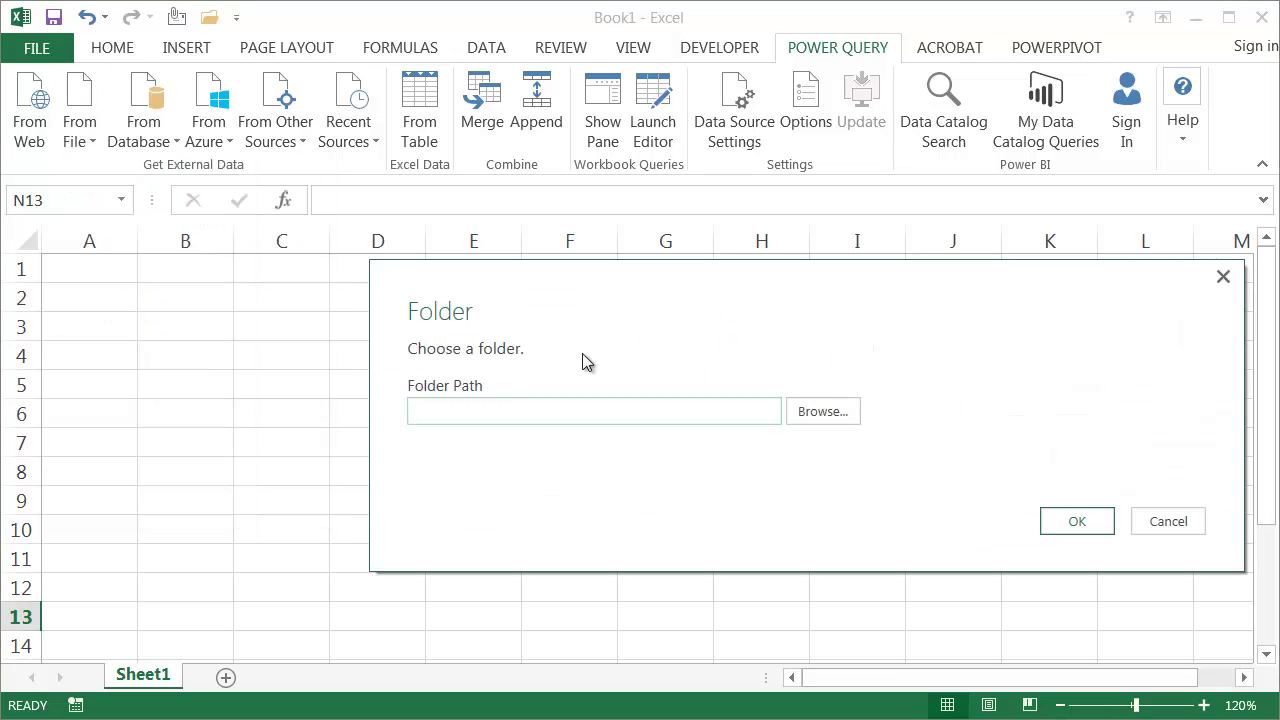
{"action": "left_click", "coordinate": [840, 415]}
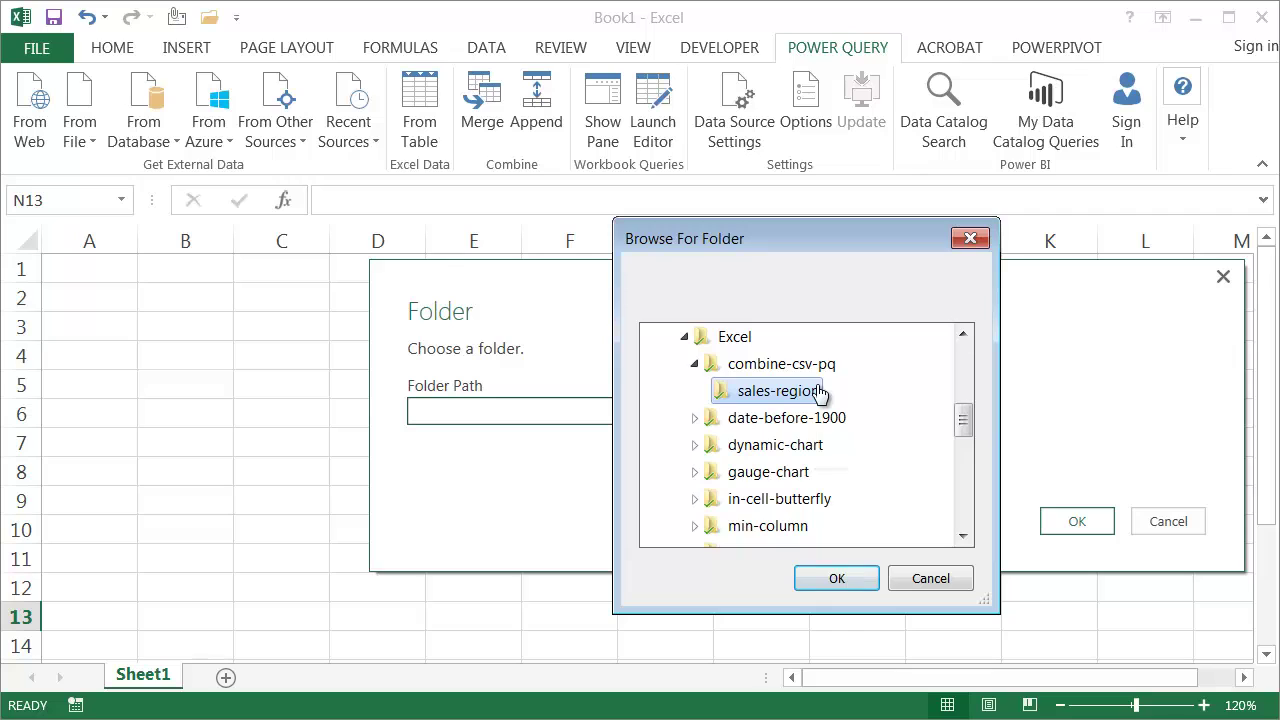
{"action": "left_click", "coordinate": [837, 579]}
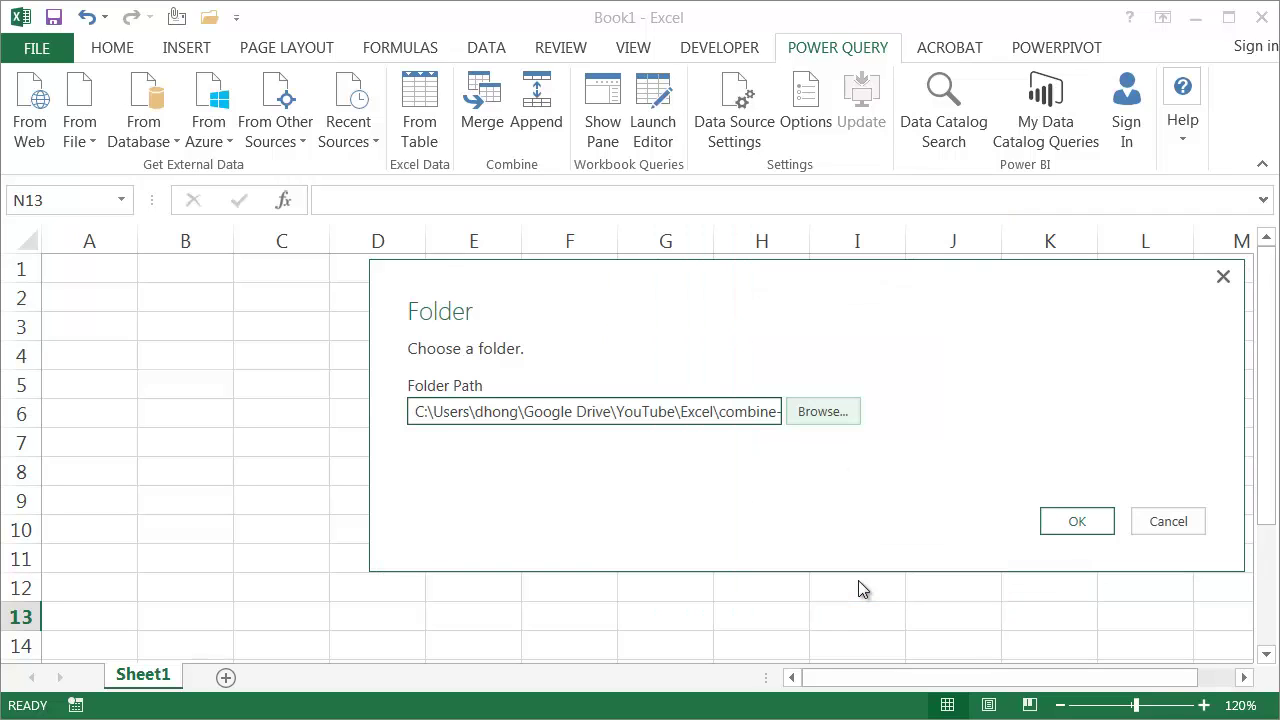
{"action": "left_click", "coordinate": [1078, 521]}
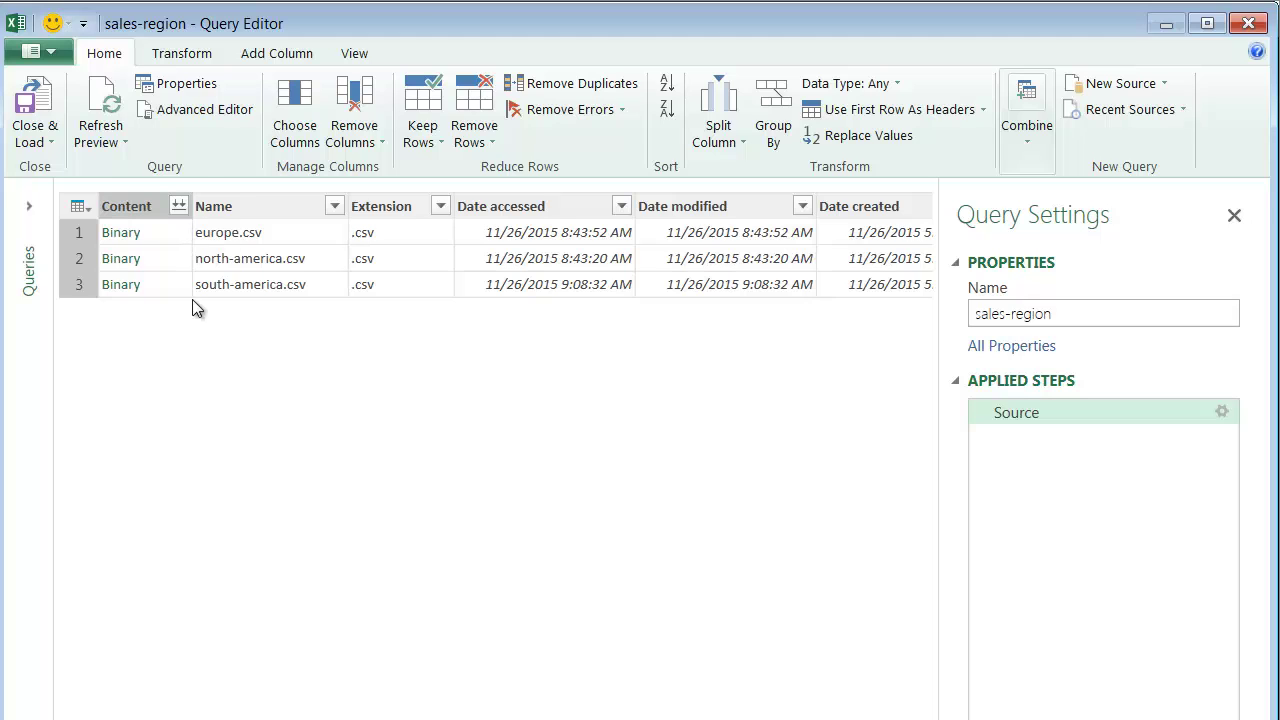
- Combine the three CSV binaries and promote the first row to Items, Sales, Region headers
{"action": "left_click", "coordinate": [178, 207]}
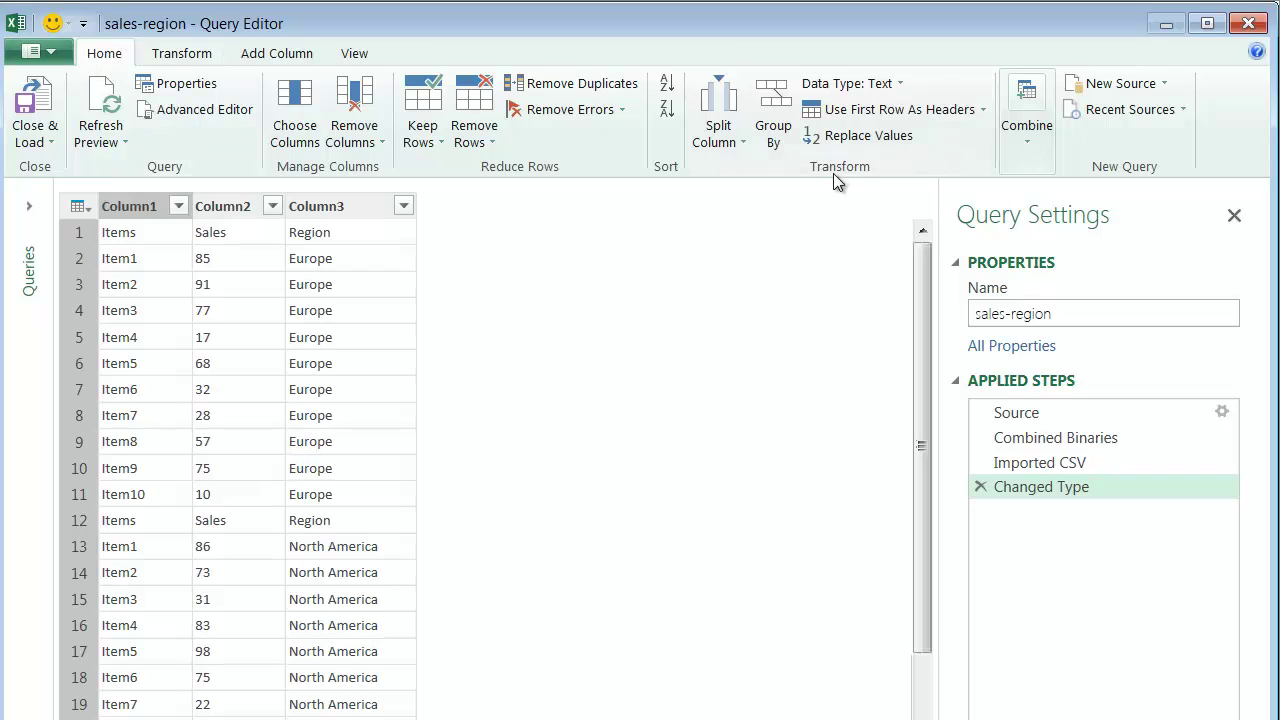
{"action": "left_click", "coordinate": [842, 112]}
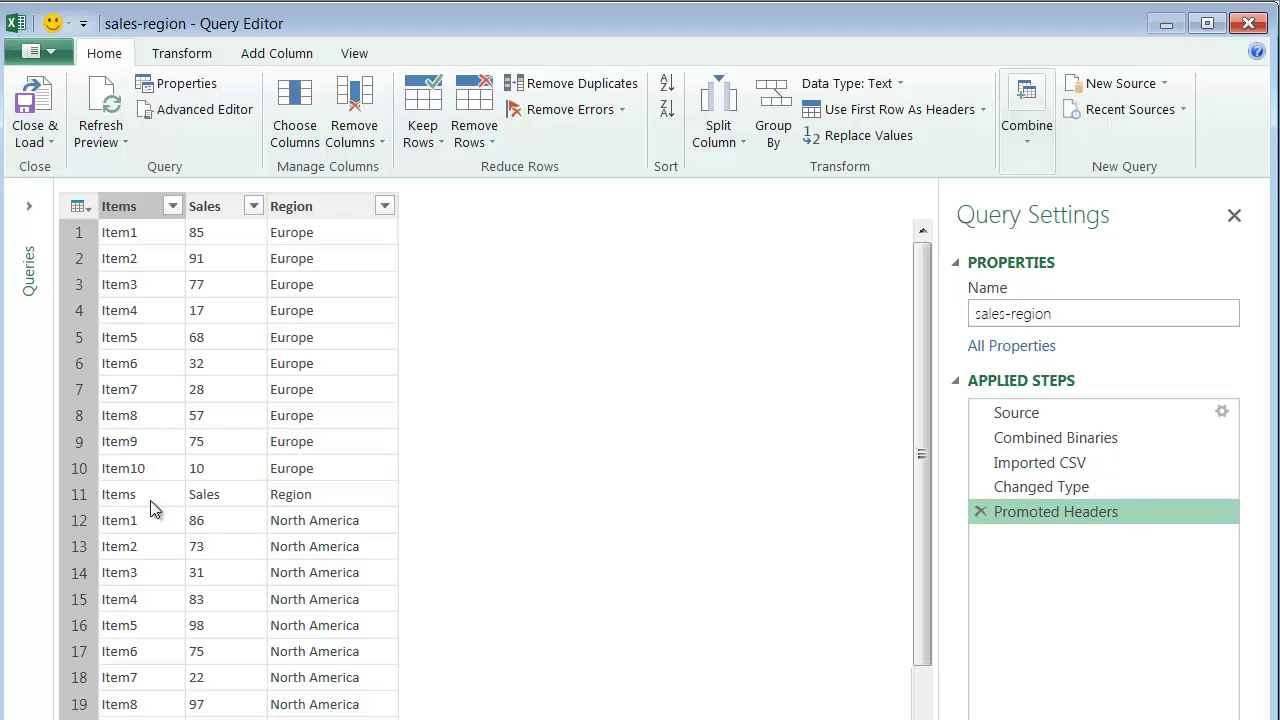
- Filter the Sales column to exclude the value 'Sales', removing the repeated header rows
{"action": "left_click", "coordinate": [255, 207]}
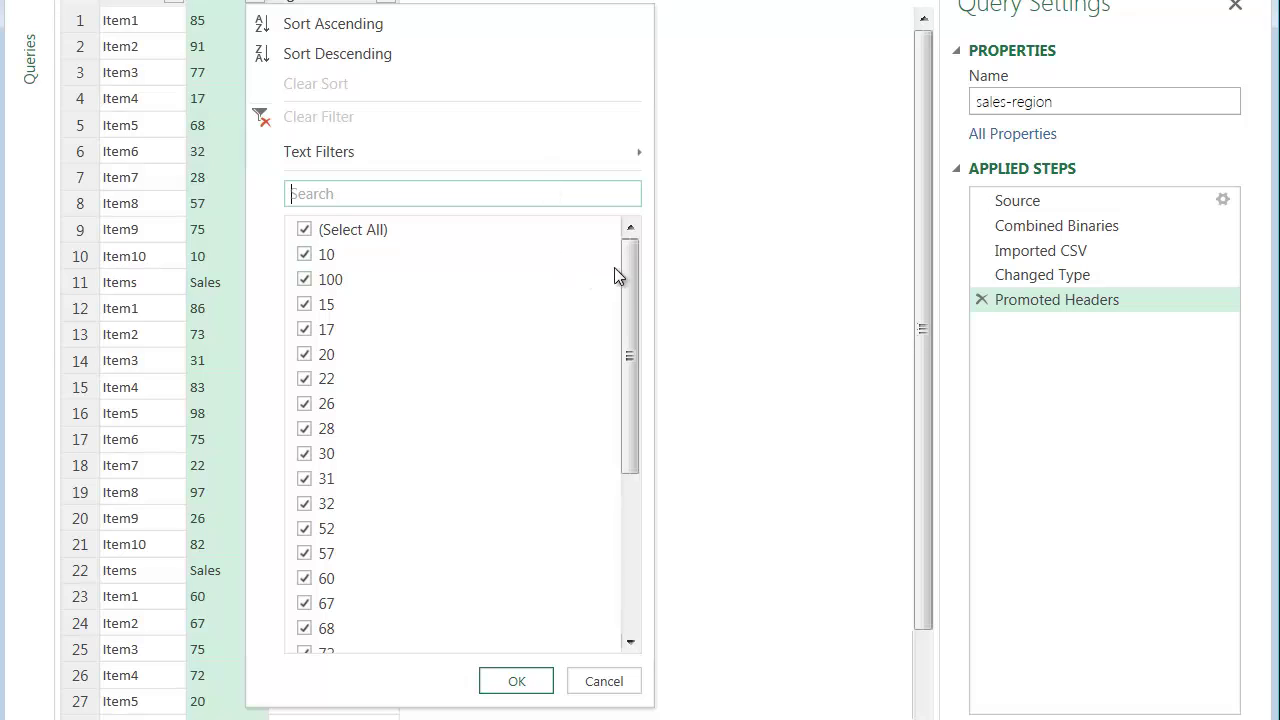
{"action": "left_click_drag", "start_coordinate": [631, 251], "coordinate": [634, 477]}
{"action": "left_click", "coordinate": [307, 638]}
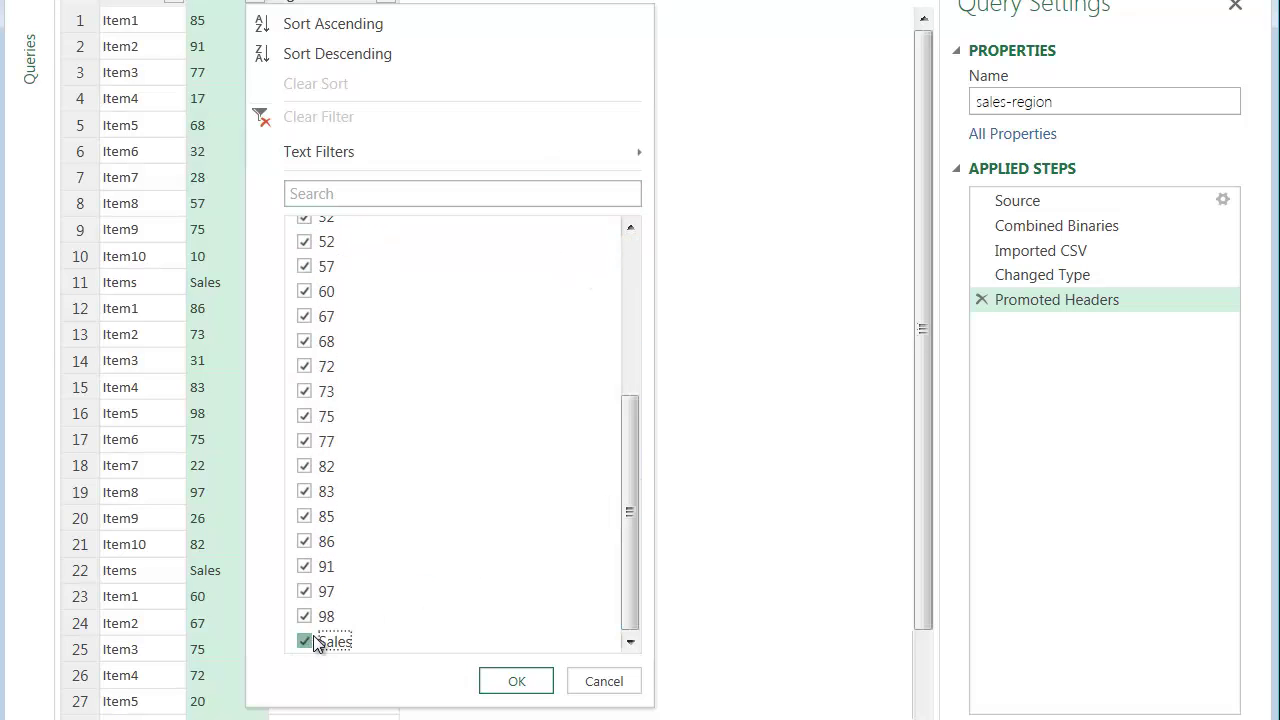
{"action": "left_click", "coordinate": [515, 684]}
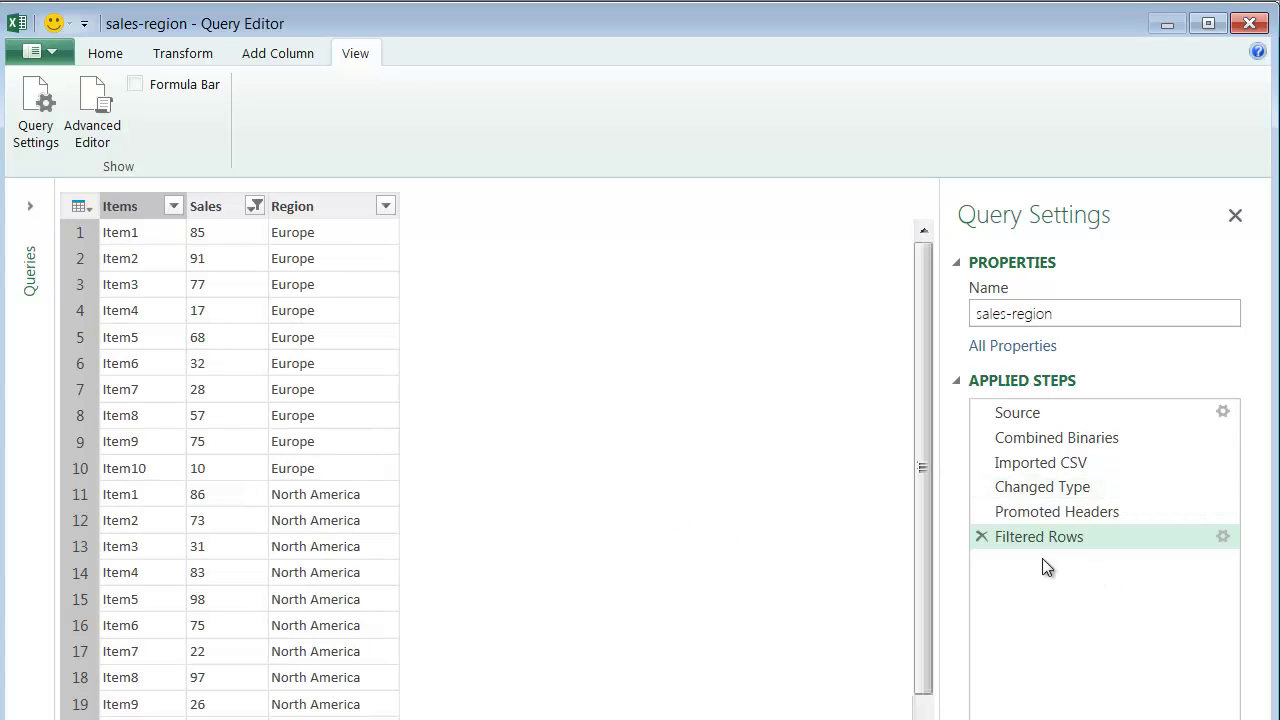
- Close & Load the query to Sheet2 as the 30-row sales_region table, then select a cell in it
{"action": "left_click", "coordinate": [104, 53]}
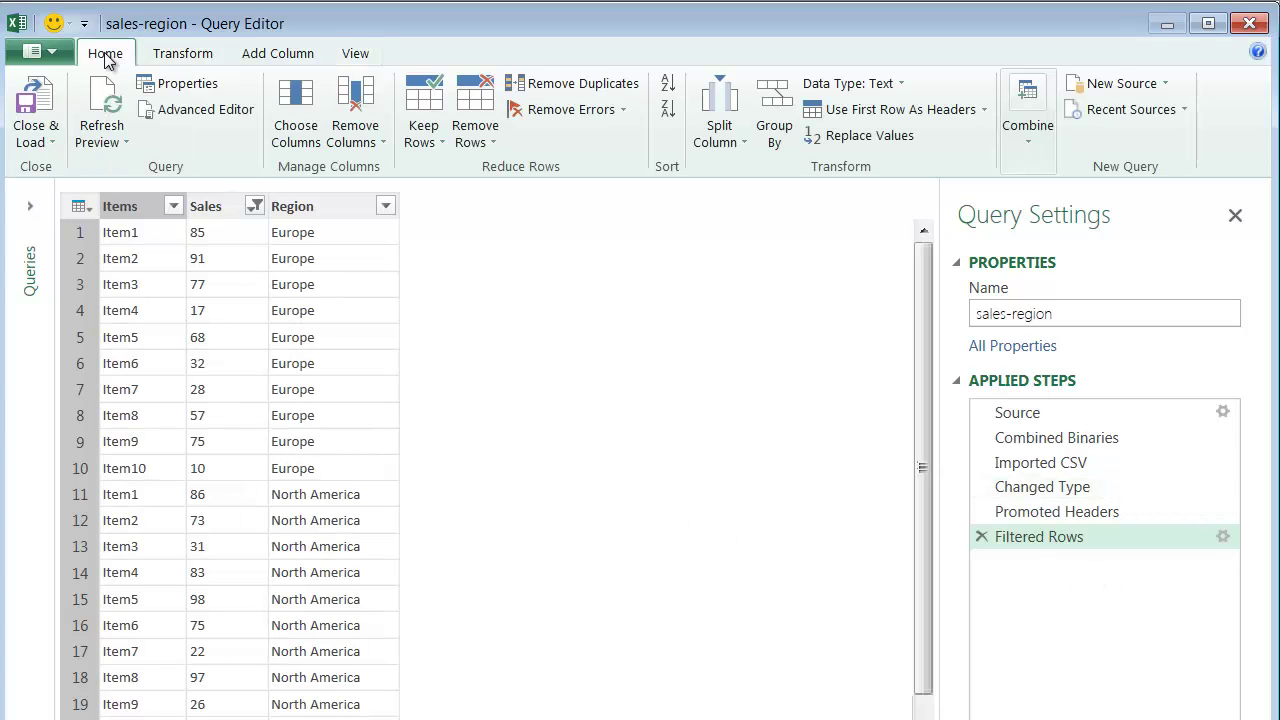
{"action": "left_click", "coordinate": [29, 94]}
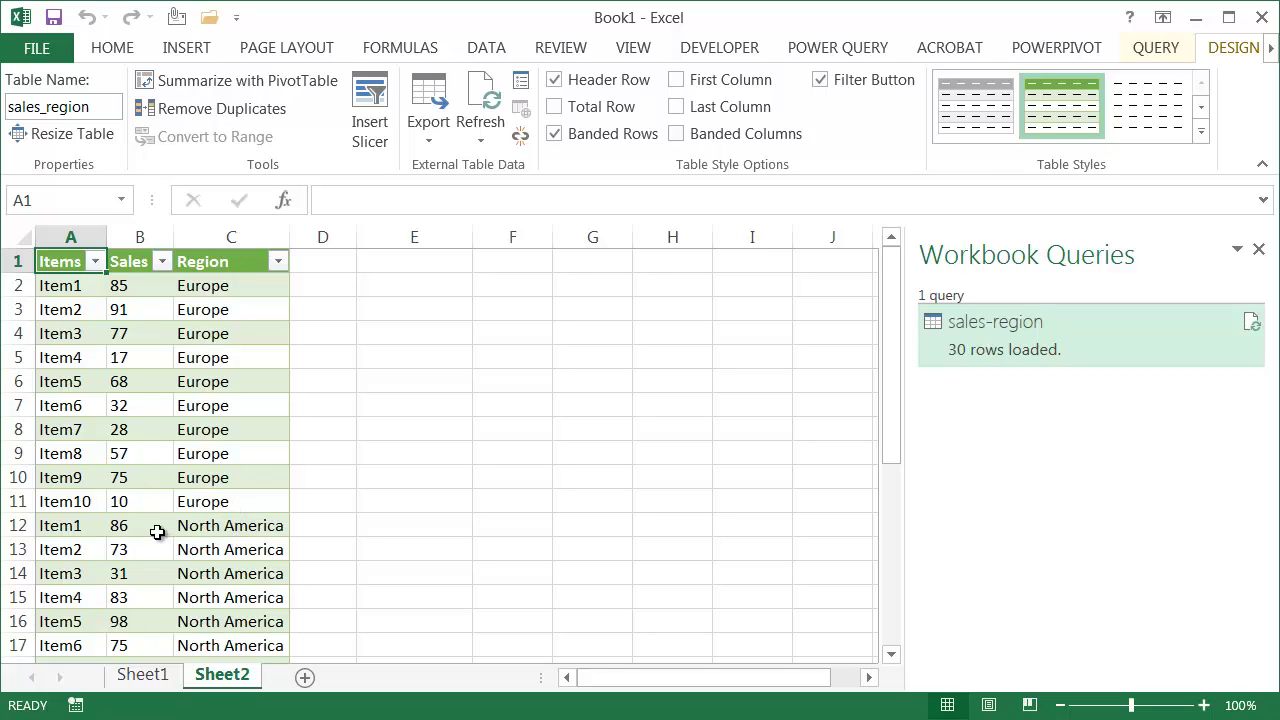
{"action": "left_click_drag", "start_coordinate": [892, 330], "coordinate": [898, 508]}
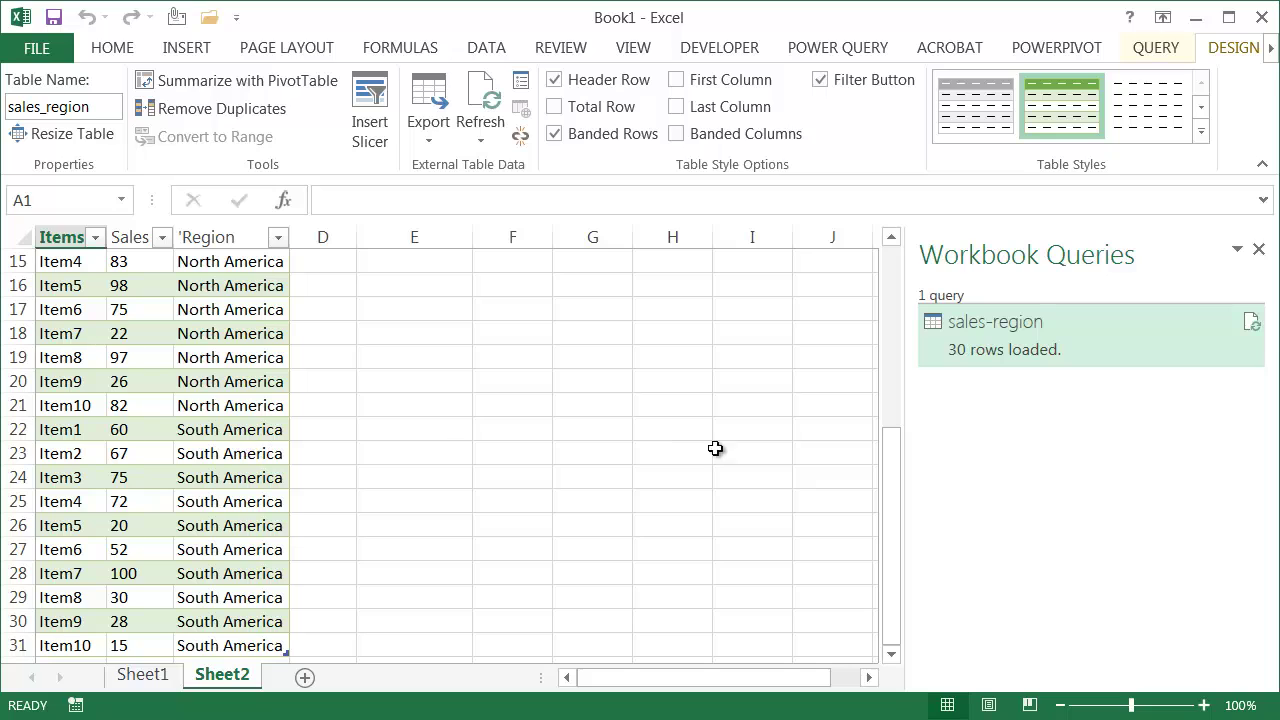
{"action": "left_click_drag", "start_coordinate": [891, 440], "coordinate": [790, 290]}
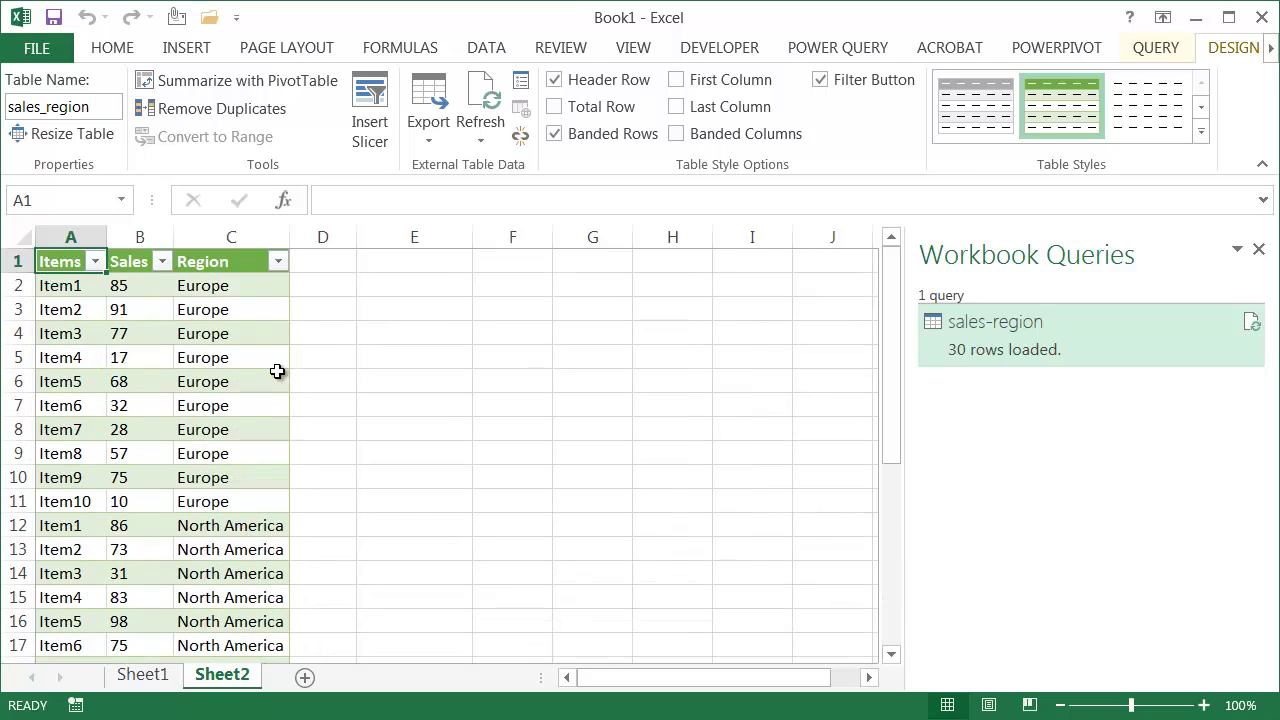
{"action": "left_click", "coordinate": [190, 362]}
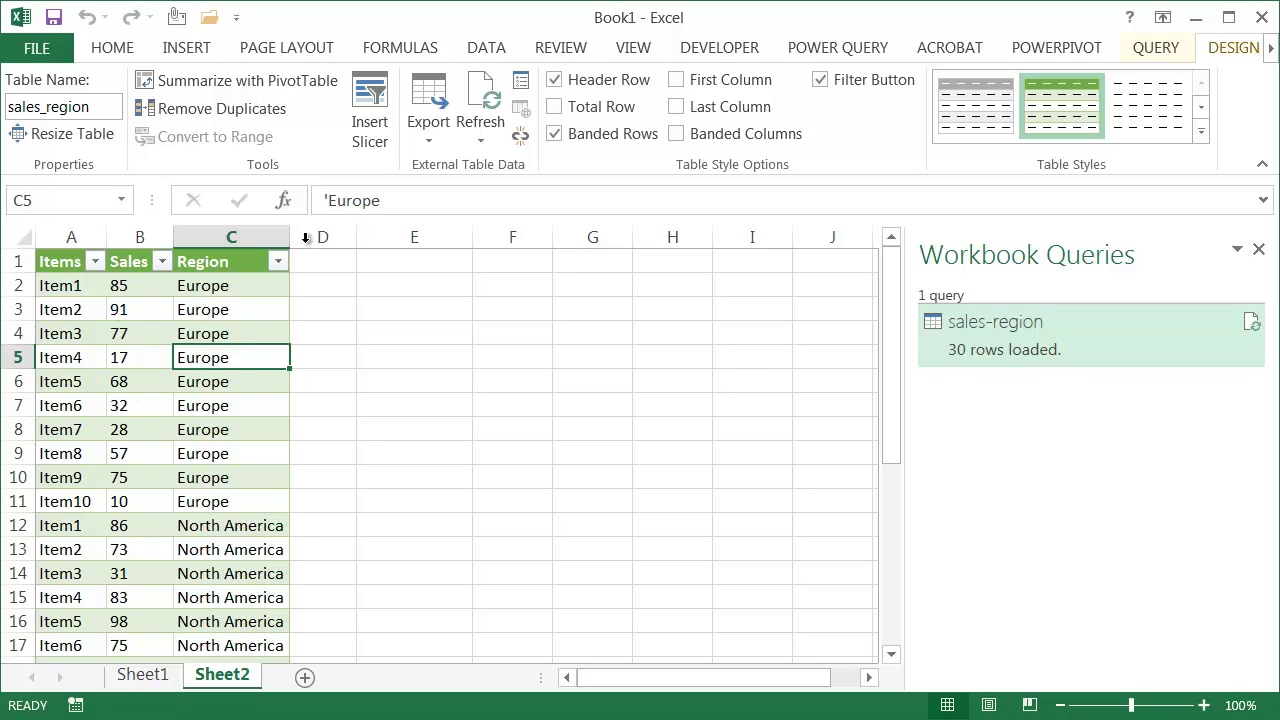
- Insert an empty PivotTable from sales_region at cell E6 of the existing Sheet2
{"action": "left_click", "coordinate": [185, 52]}
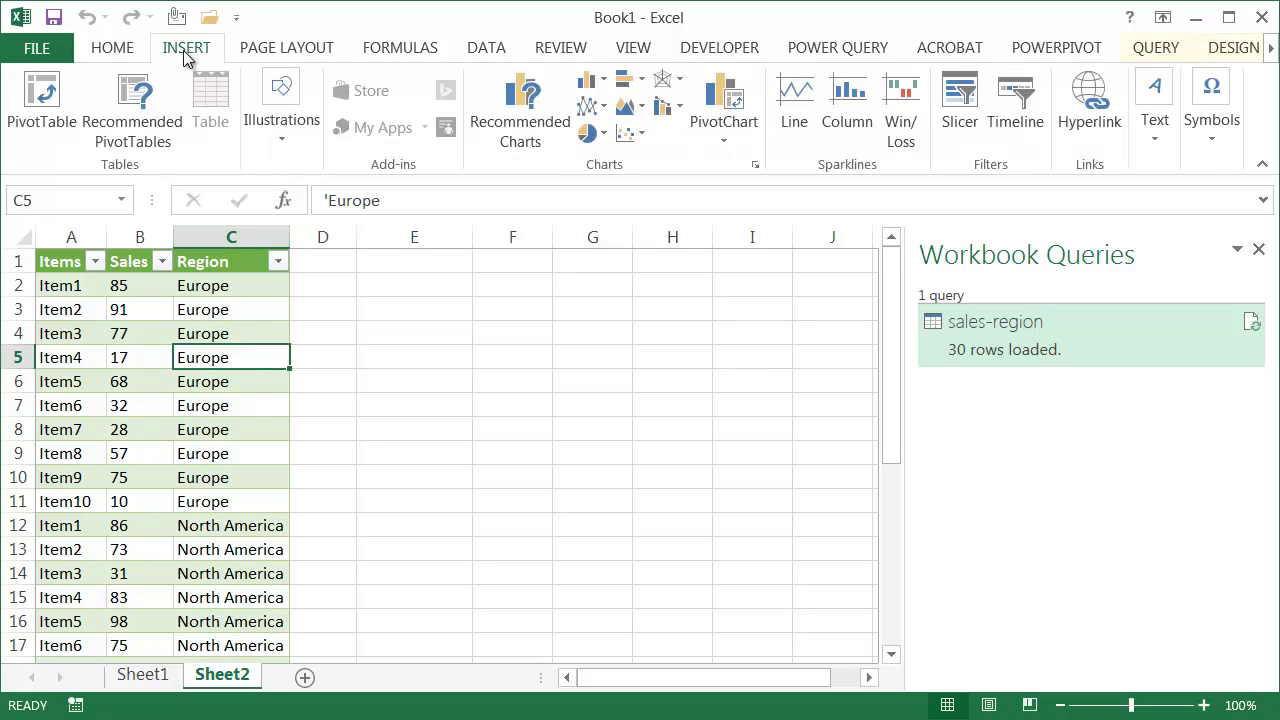
{"action": "left_click", "coordinate": [50, 95]}
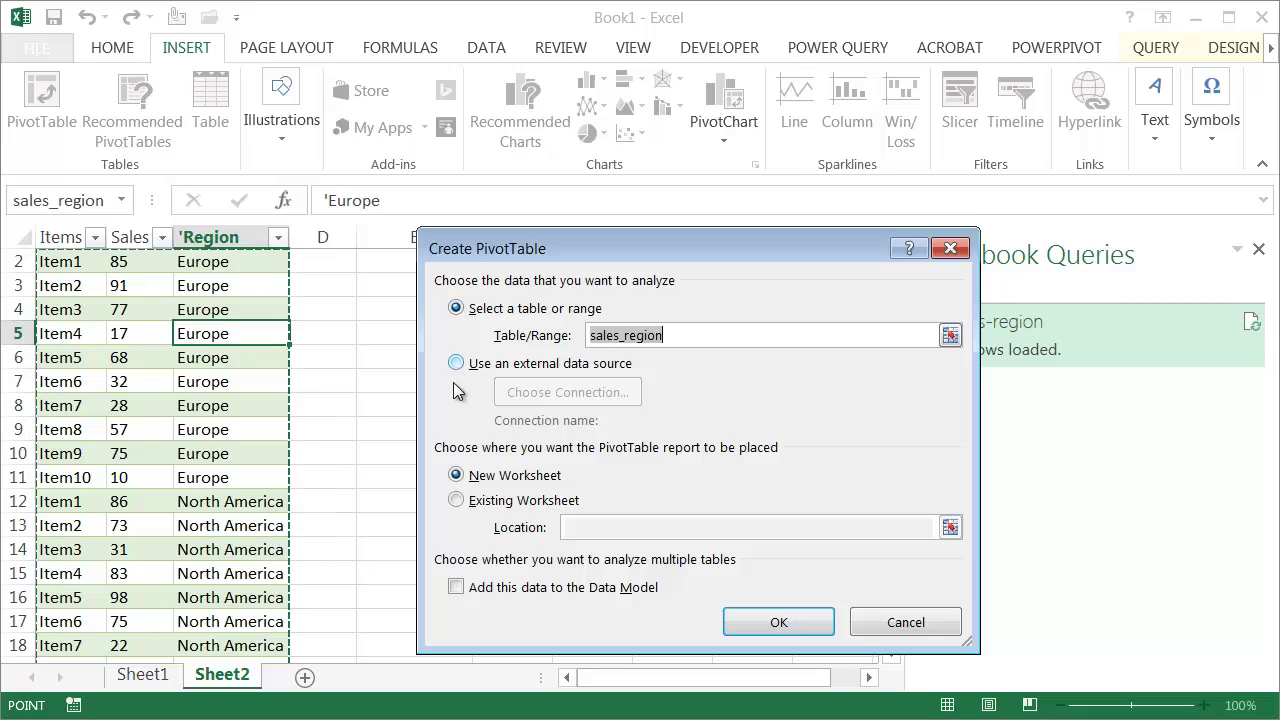
{"action": "left_click", "coordinate": [457, 500]}
{"action": "left_click_drag", "start_coordinate": [605, 232], "coordinate": [698, 212]}
{"action": "left_click", "coordinate": [430, 358]}
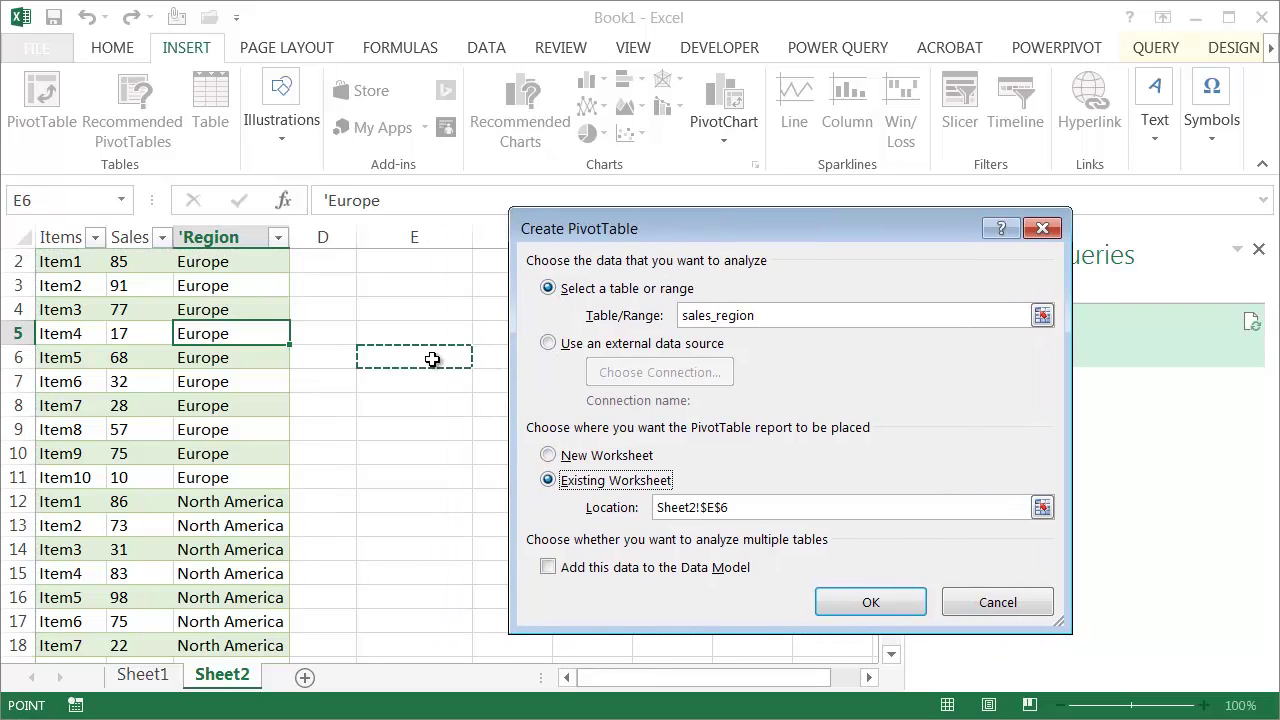
{"action": "left_click", "coordinate": [869, 601]}
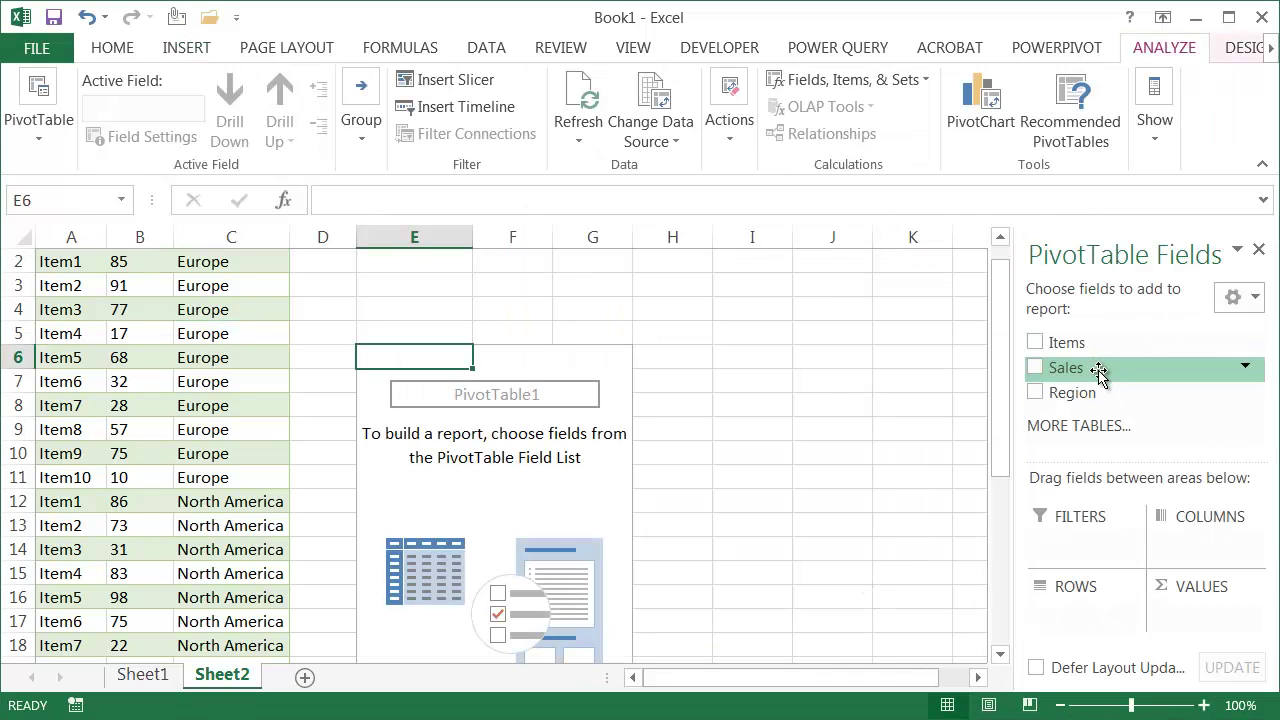
- Put Region in Rows and Sales in Values, giving Count of Sales 10 per region, 30 total
{"action": "left_click_drag", "start_coordinate": [1004, 350], "coordinate": [1090, 605]}
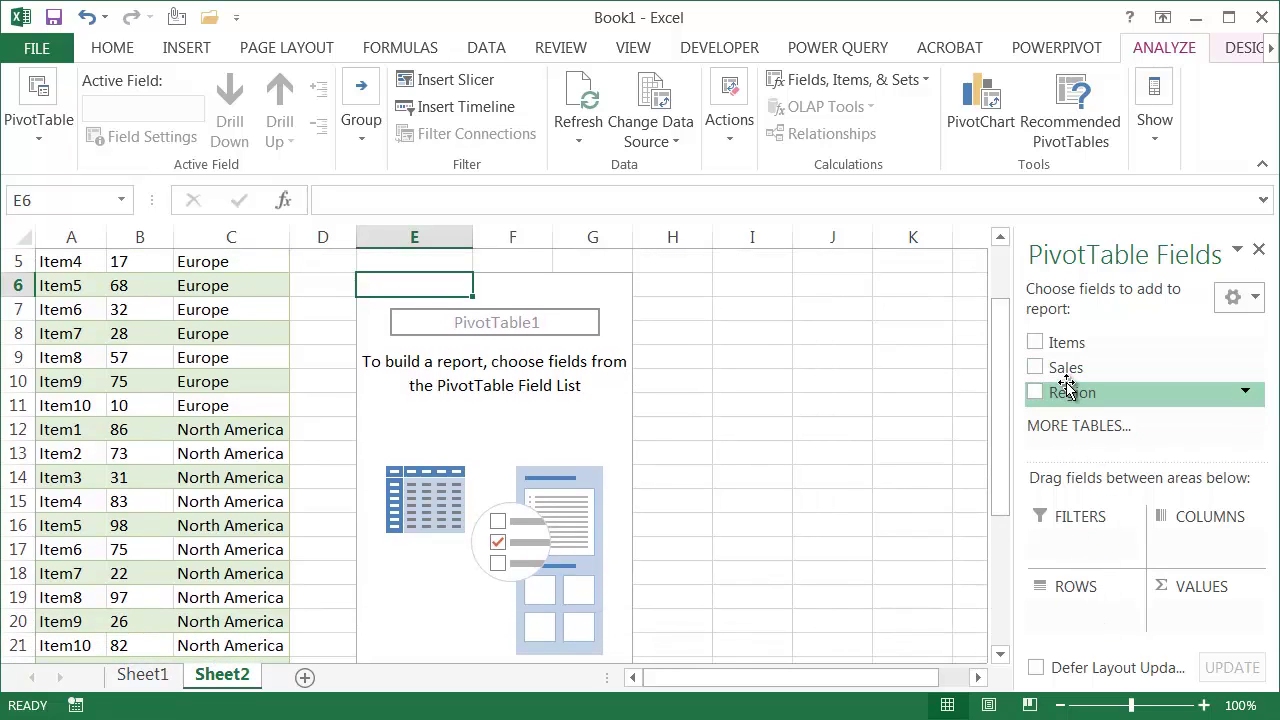
{"action": "left_click_drag", "start_coordinate": [1063, 393], "coordinate": [1083, 627]}
{"action": "left_click_drag", "start_coordinate": [1060, 367], "coordinate": [1182, 602]}
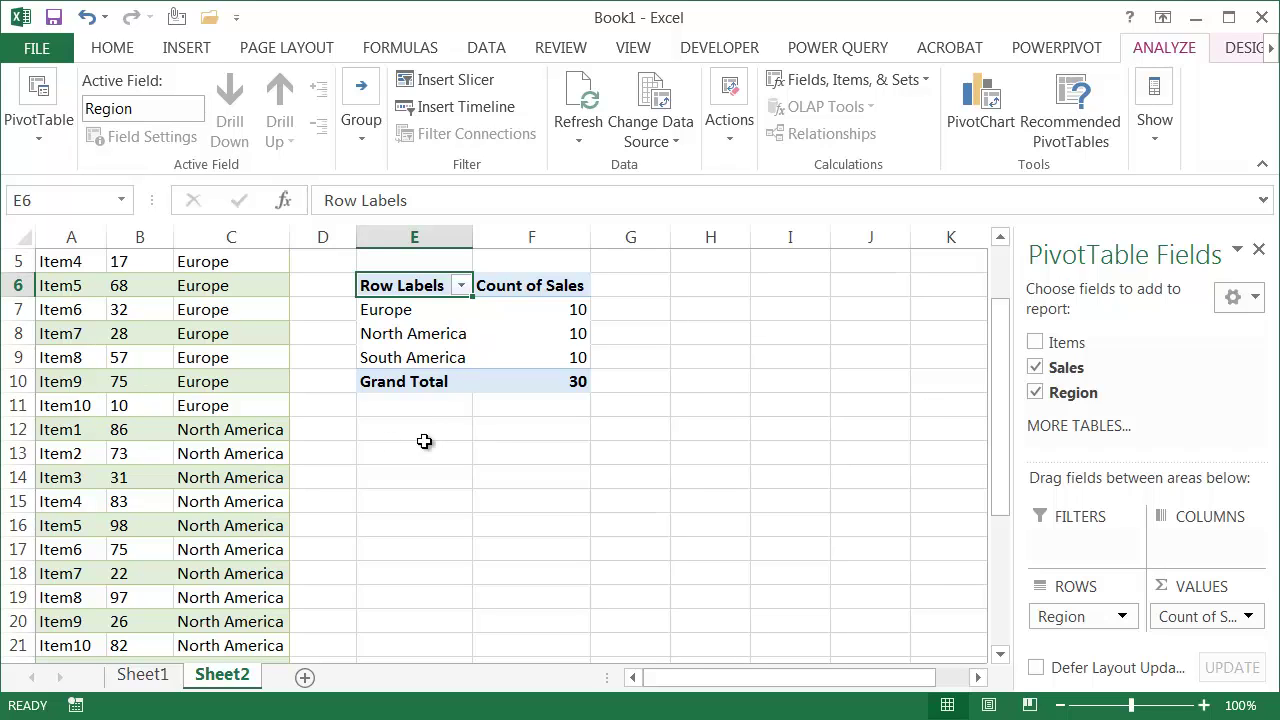
{"action": "left_click", "coordinate": [118, 430]}
- Select the North America and South America Sales values to check counts and close the Workbook Queries pane
{"action": "left_click_drag", "start_coordinate": [140, 453], "coordinate": [150, 645]}
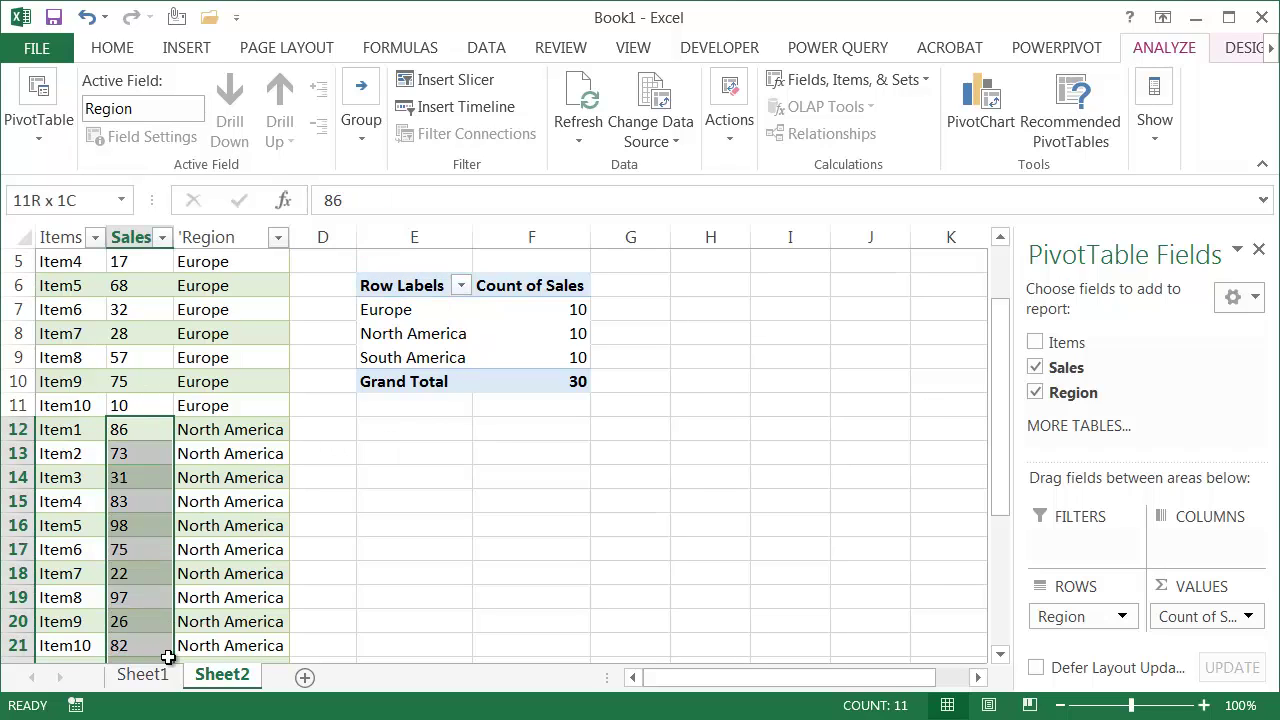
{"action": "left_click", "coordinate": [228, 431]}
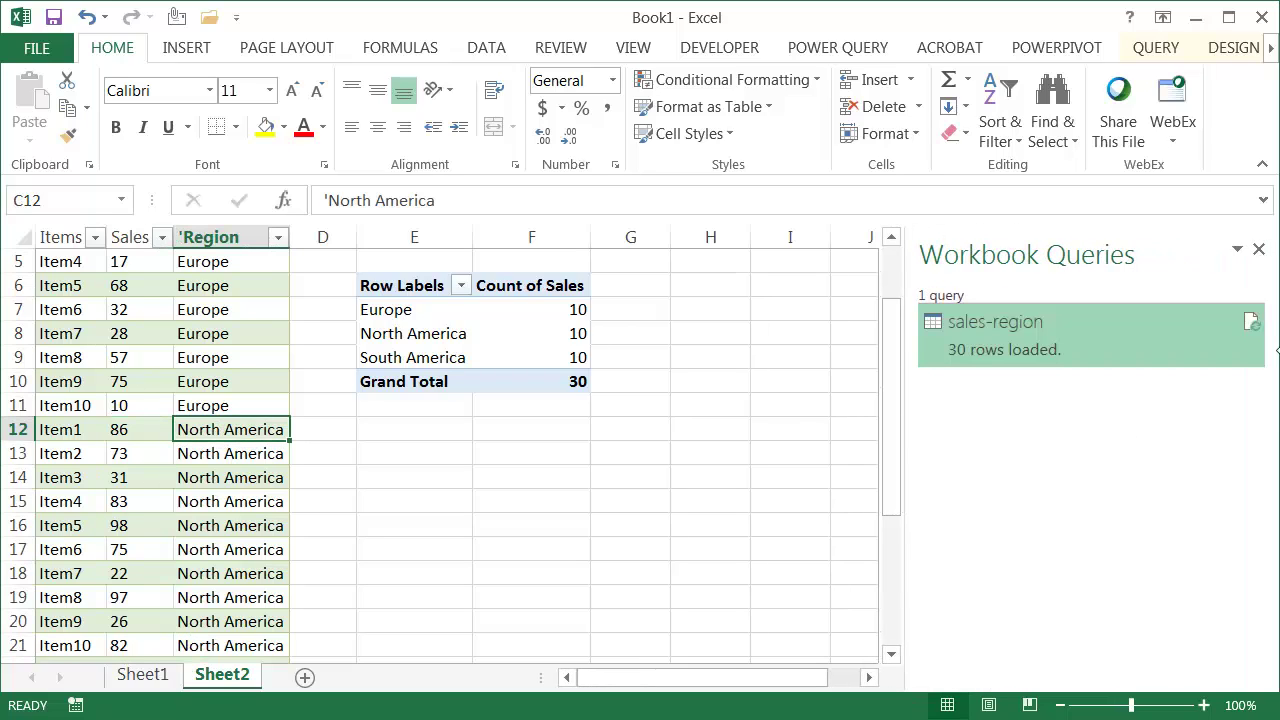
{"action": "left_click", "coordinate": [1259, 253]}
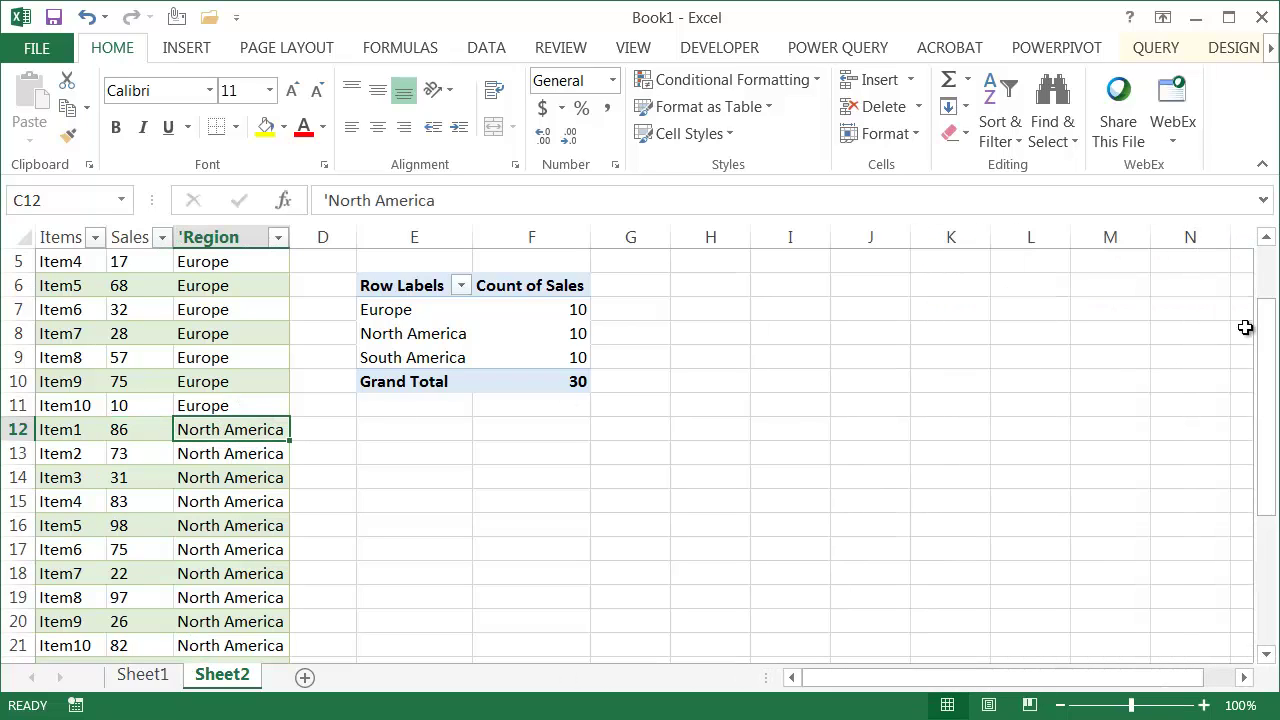
{"action": "left_click_drag", "start_coordinate": [1270, 335], "coordinate": [920, 477]}
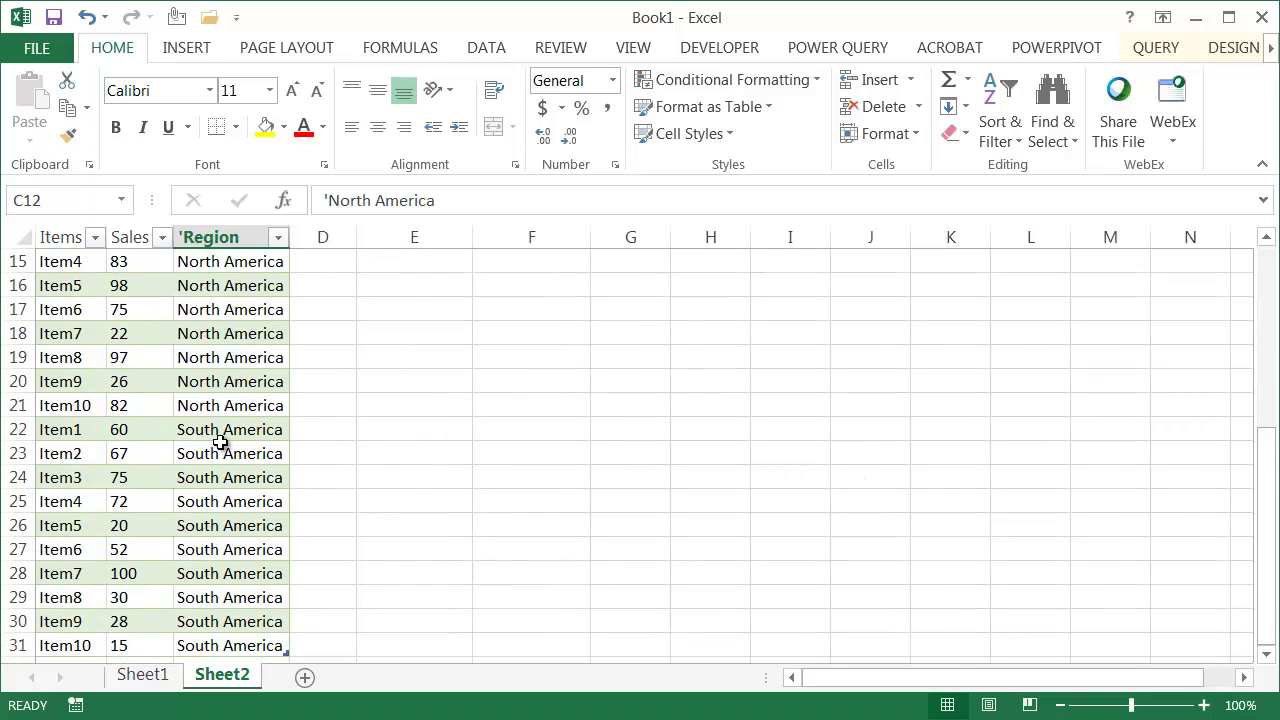
{"action": "left_click_drag", "start_coordinate": [144, 430], "coordinate": [140, 642]}
{"action": "scroll", "coordinate": [663, 488], "scroll_direction": "up", "scroll_amount": 5}
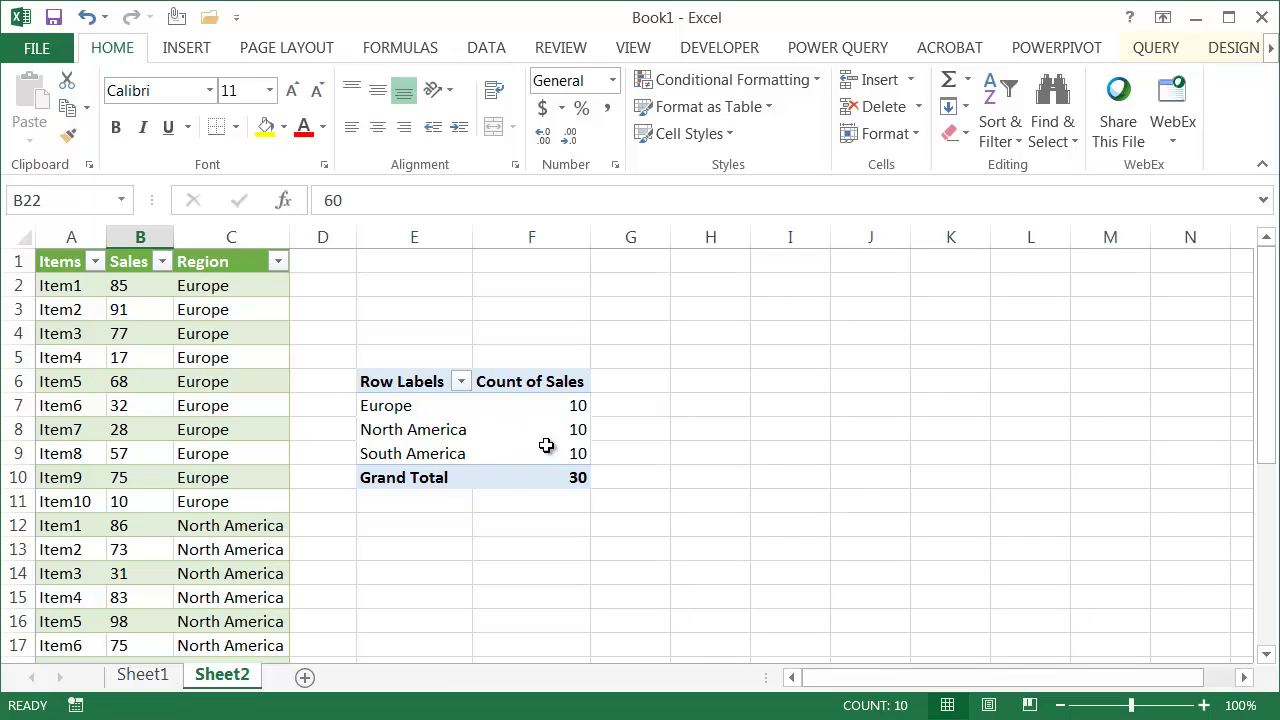
{"action": "mouse_move", "coordinate": [514, 445]}
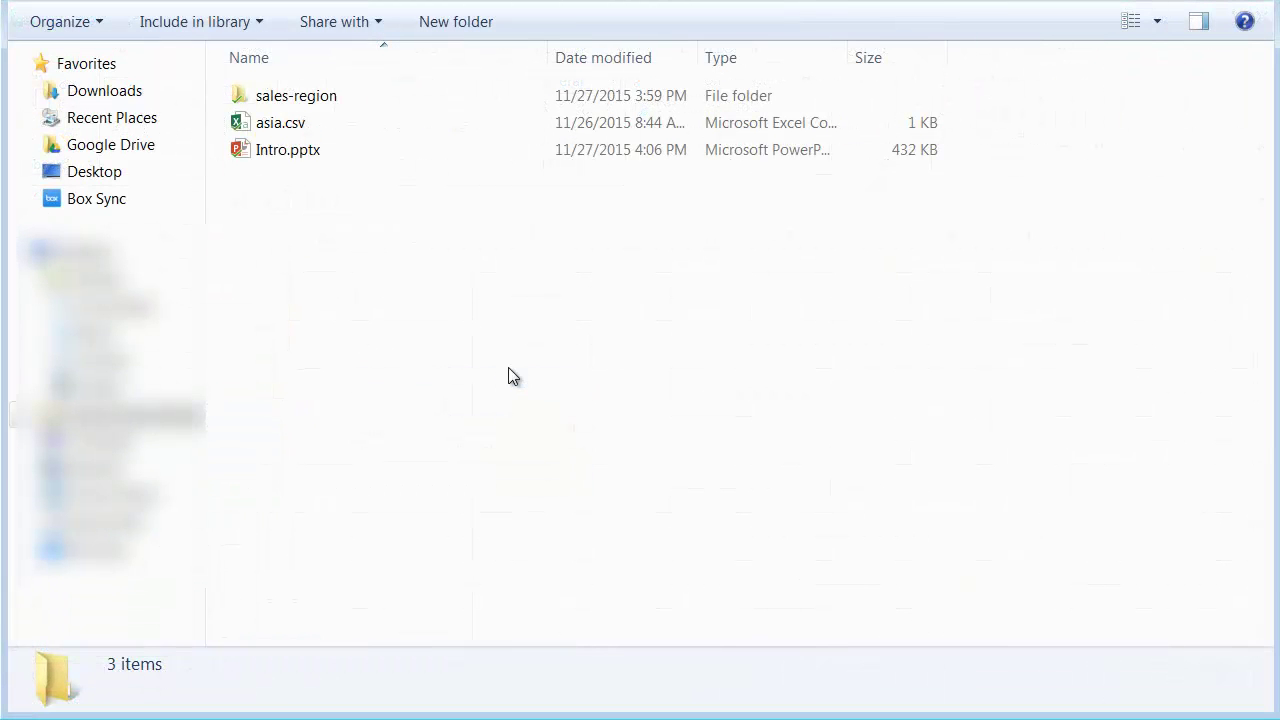
- Move asia.csv into the sales-region folder and confirm it now holds four CSV files
{"action": "double_click", "coordinate": [316, 100]}
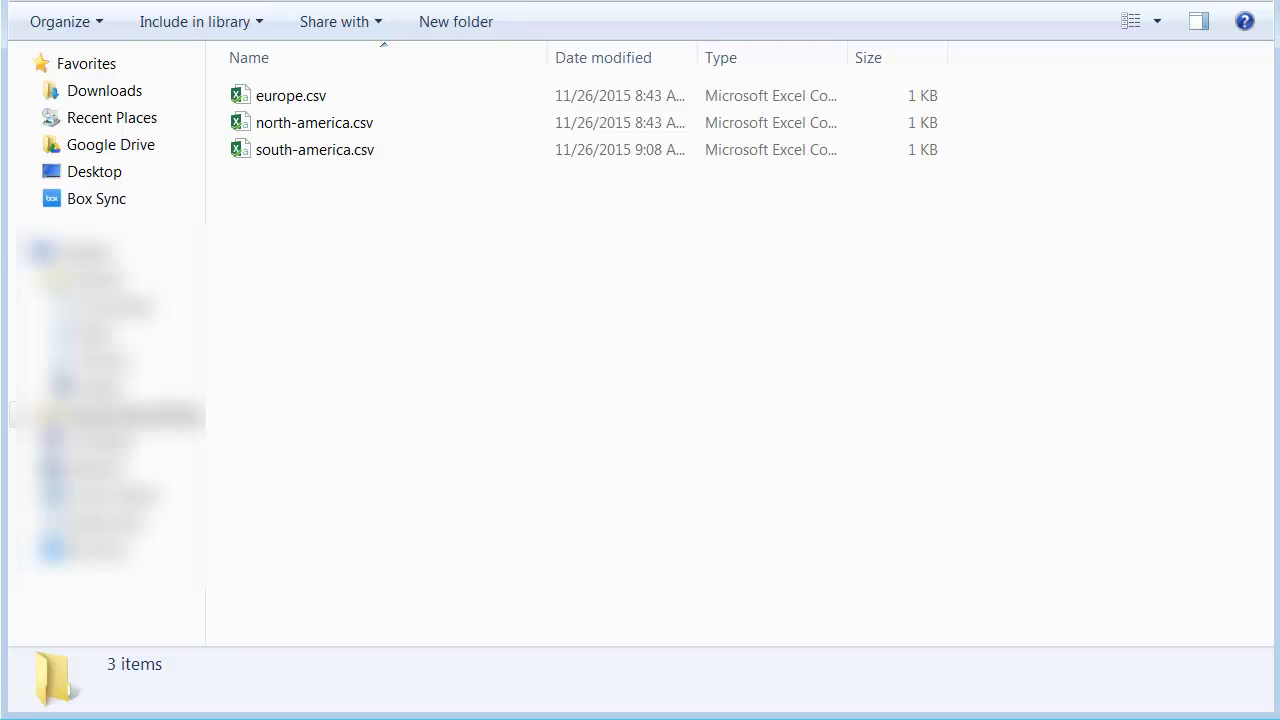
{"action": "key", "text": "BackSpace"}
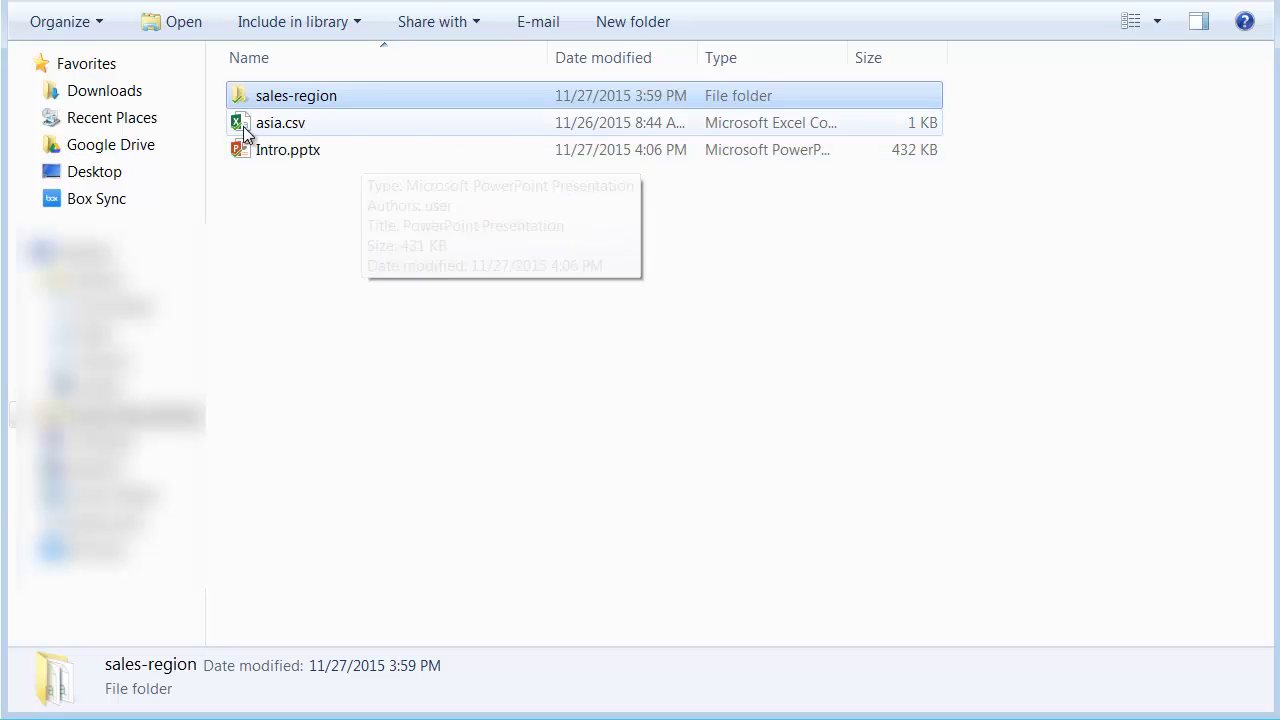
{"action": "left_click_drag", "start_coordinate": [282, 130], "coordinate": [292, 105]}
{"action": "left_click_drag", "start_coordinate": [333, 132], "coordinate": [303, 96]}
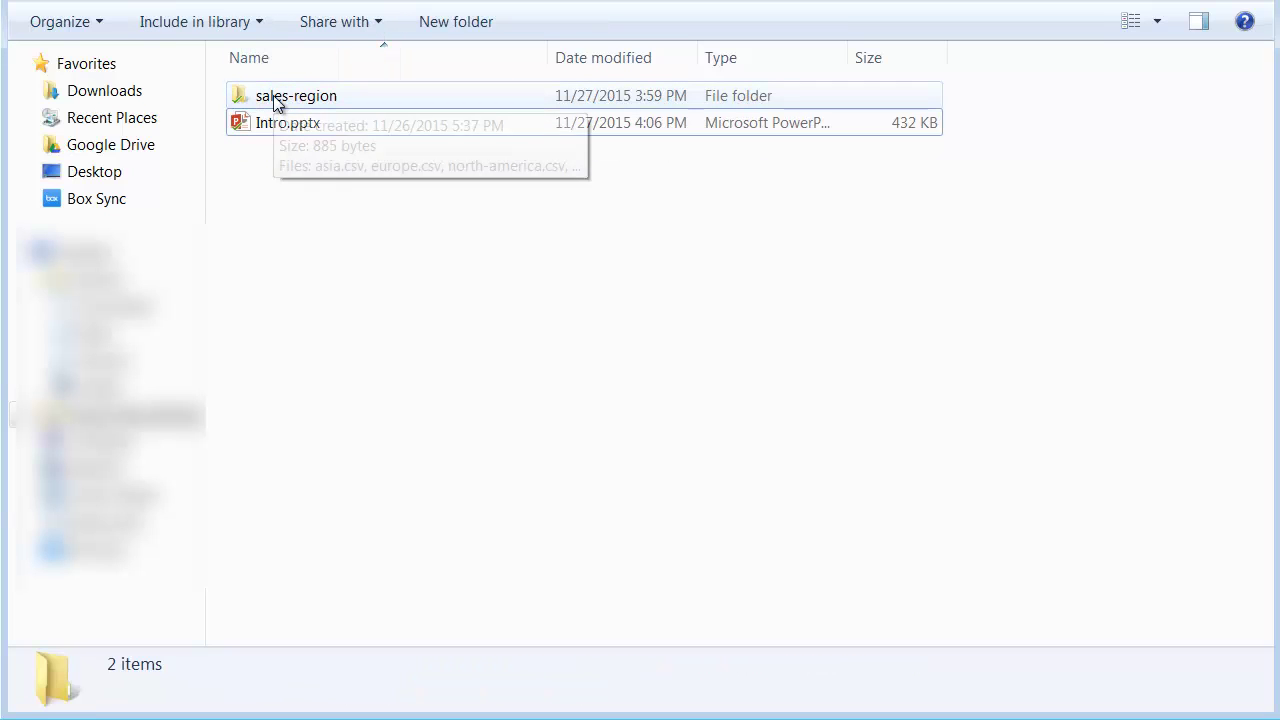
{"action": "double_click", "coordinate": [275, 98]}
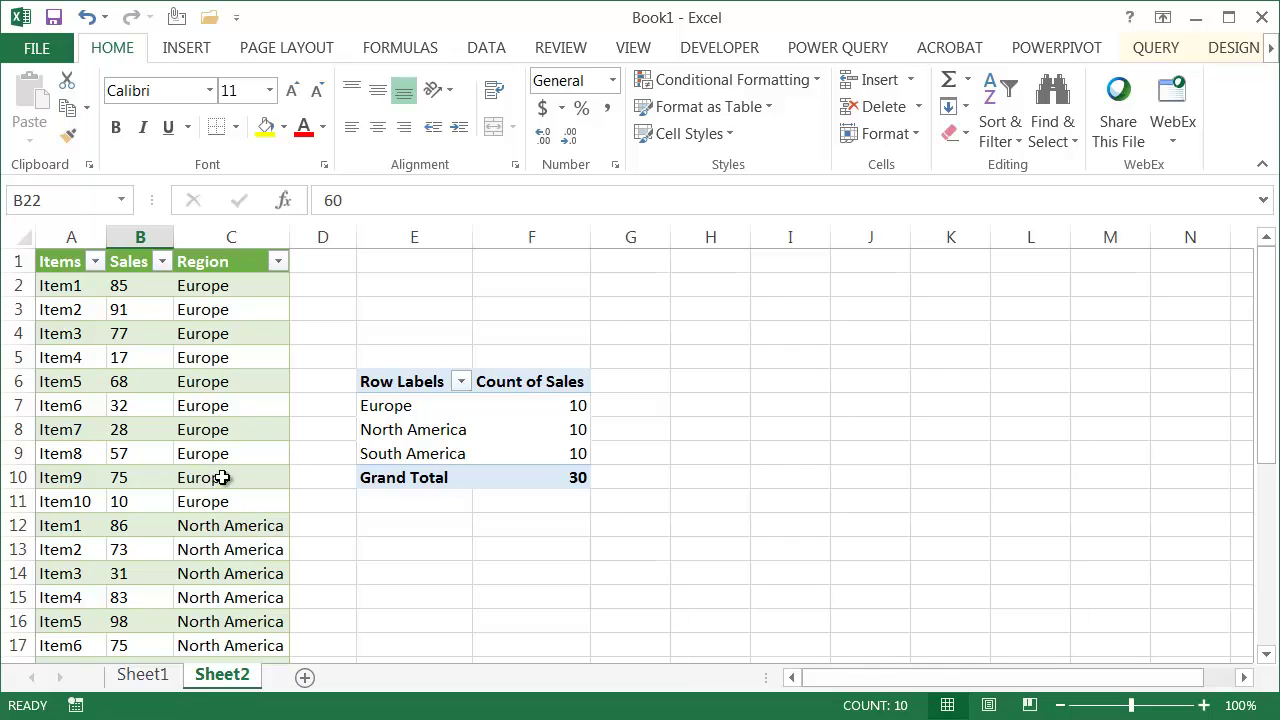
- Refresh the sales_region query table so it pulls in the asia.csv rows
{"action": "left_click_drag", "start_coordinate": [1273, 354], "coordinate": [1251, 414]}
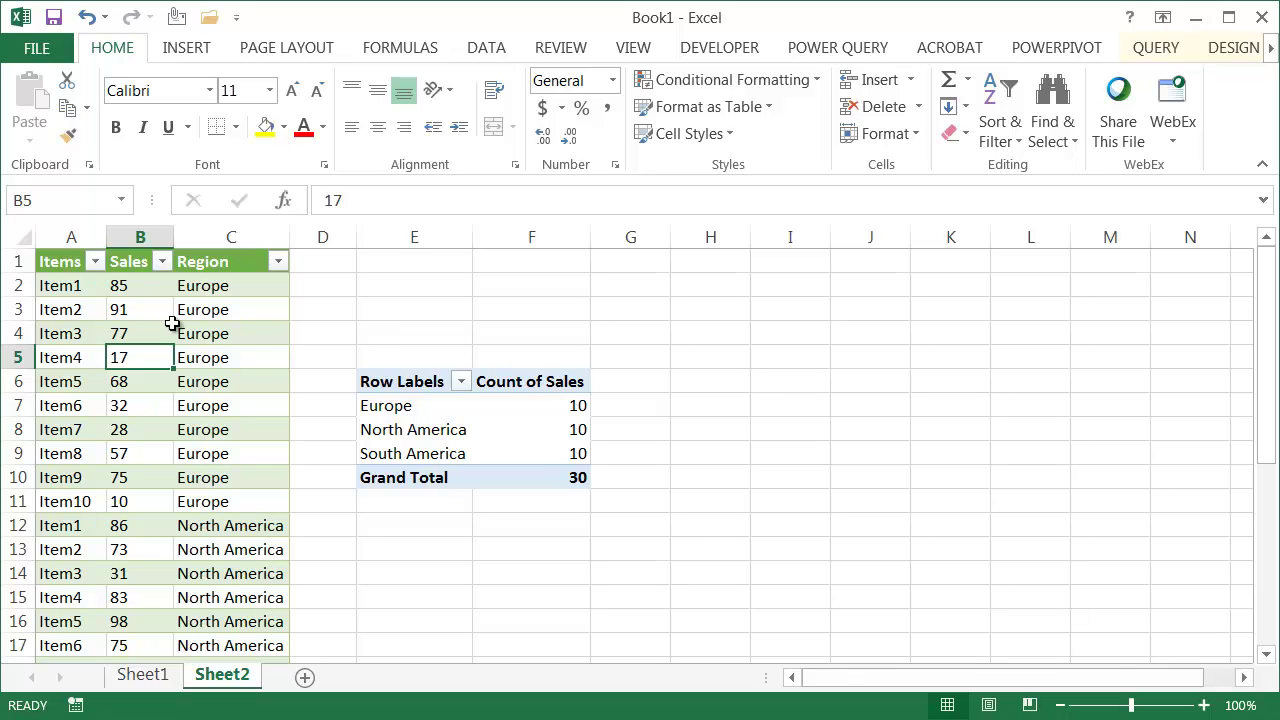
{"action": "right_click", "coordinate": [141, 337]}
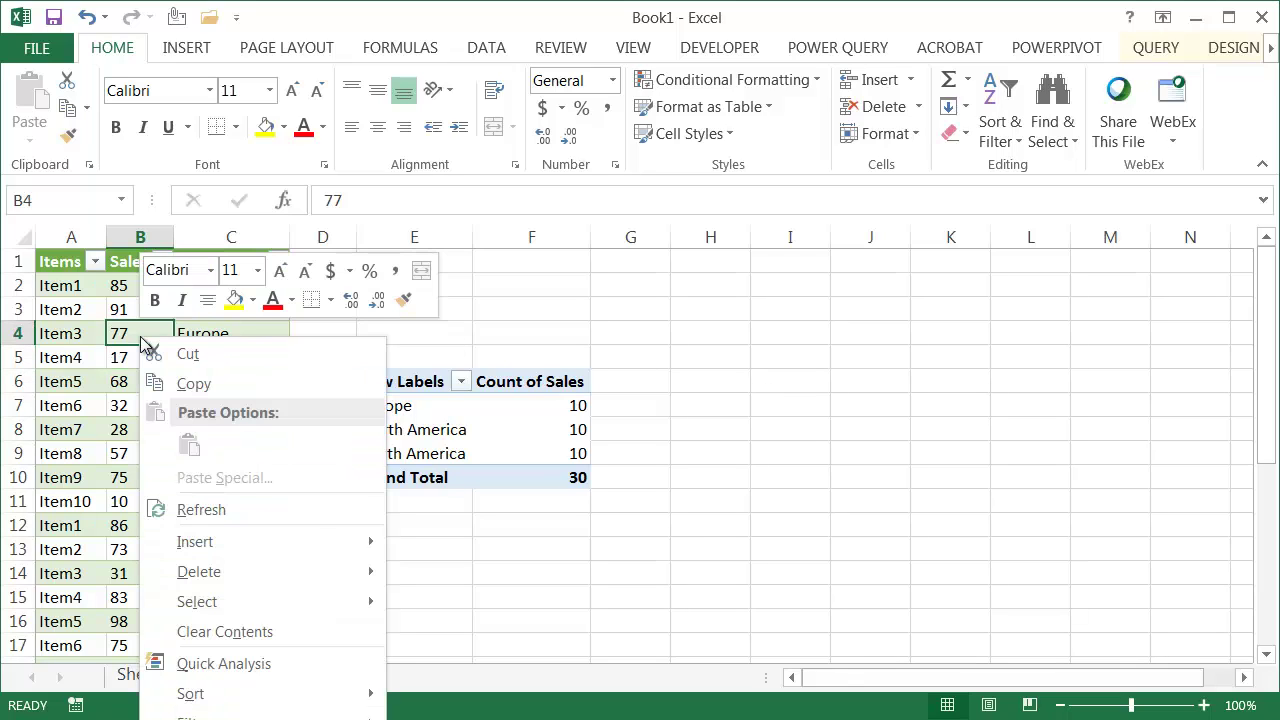
{"action": "left_click", "coordinate": [198, 511]}
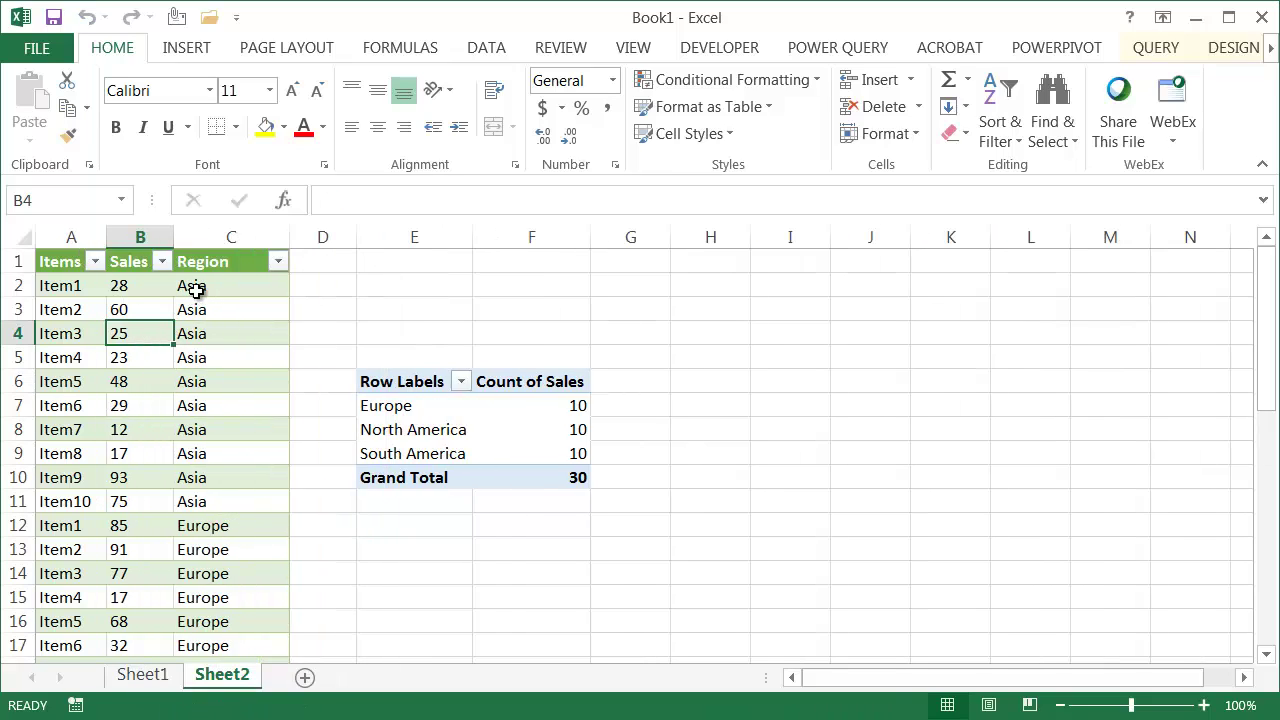
{"action": "left_click", "coordinate": [1160, 49]}
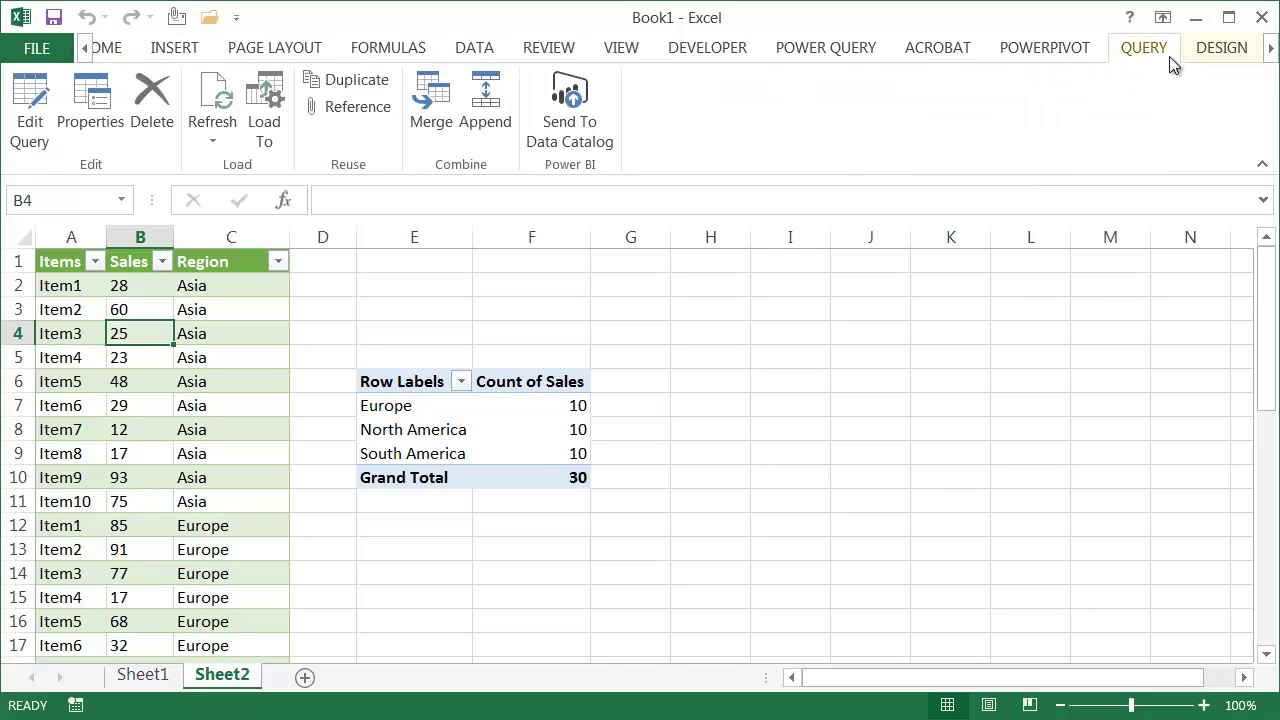
{"action": "left_click", "coordinate": [28, 118]}
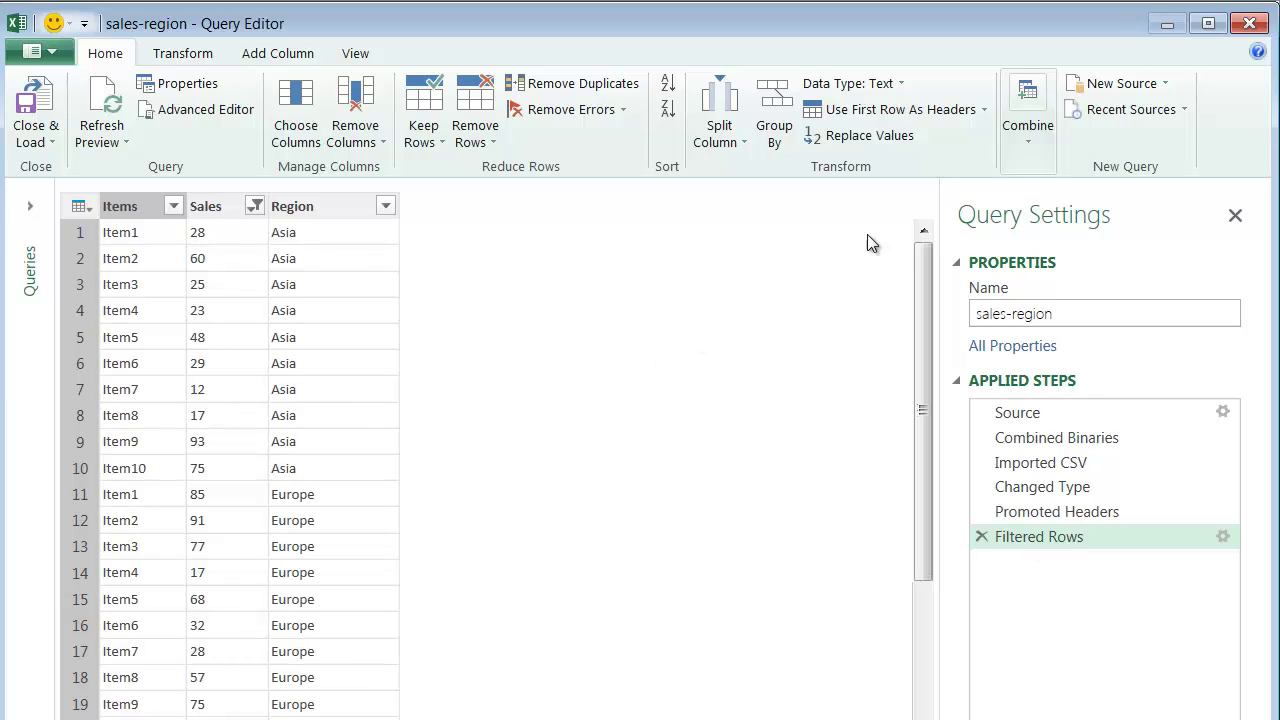
{"action": "left_click", "coordinate": [1250, 27]}
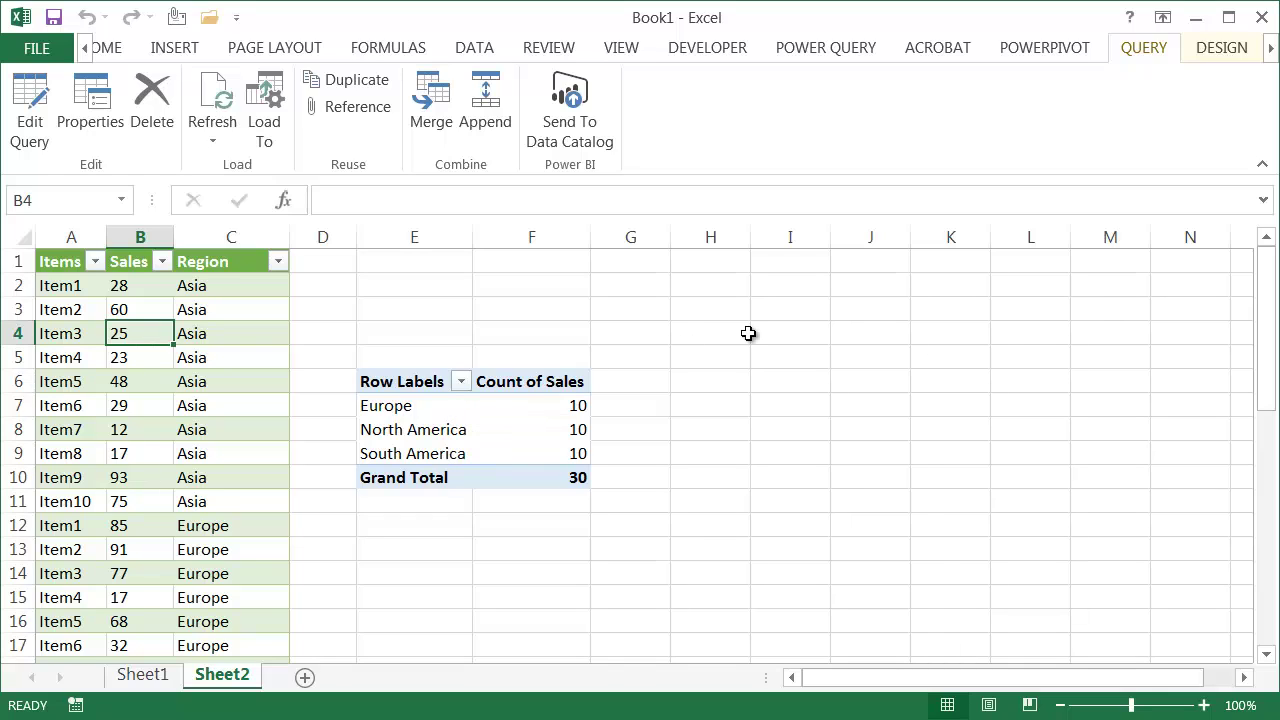
- Refresh the PivotTable to pull in the newly added Asia sales data
{"action": "left_click", "coordinate": [425, 410]}
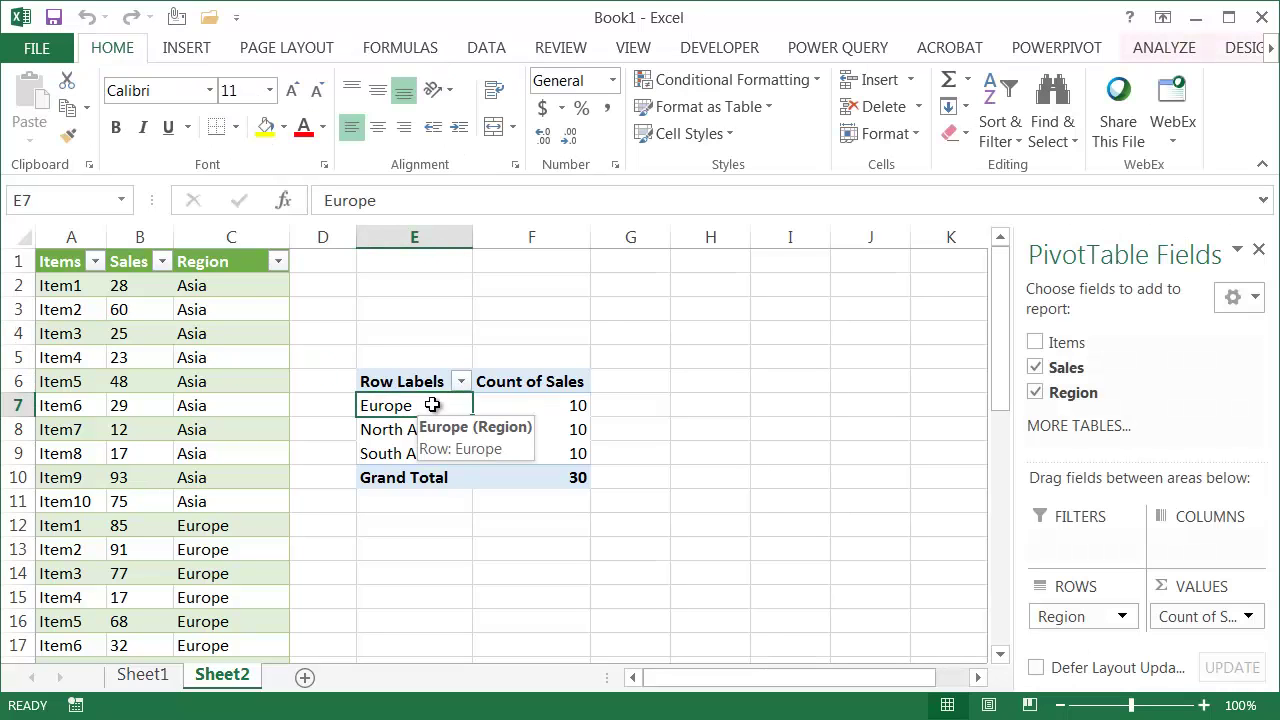
{"action": "right_click", "coordinate": [432, 404]}
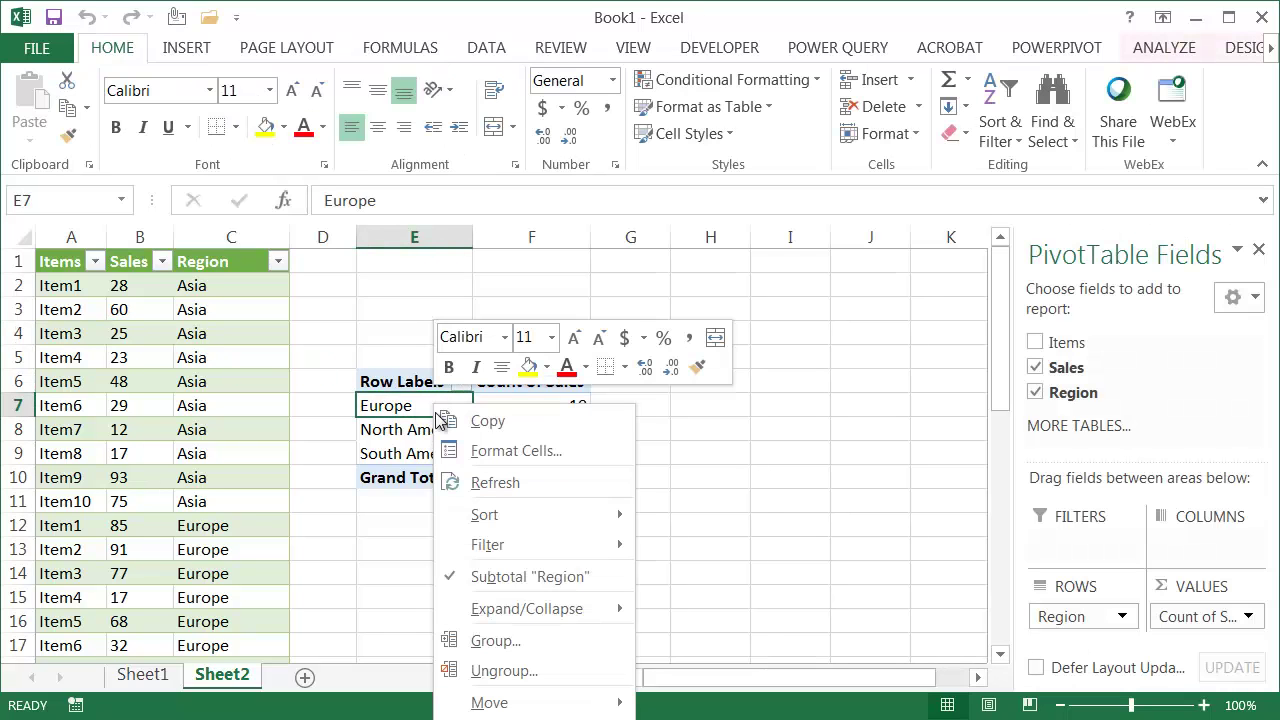
{"action": "left_click", "coordinate": [529, 485]}
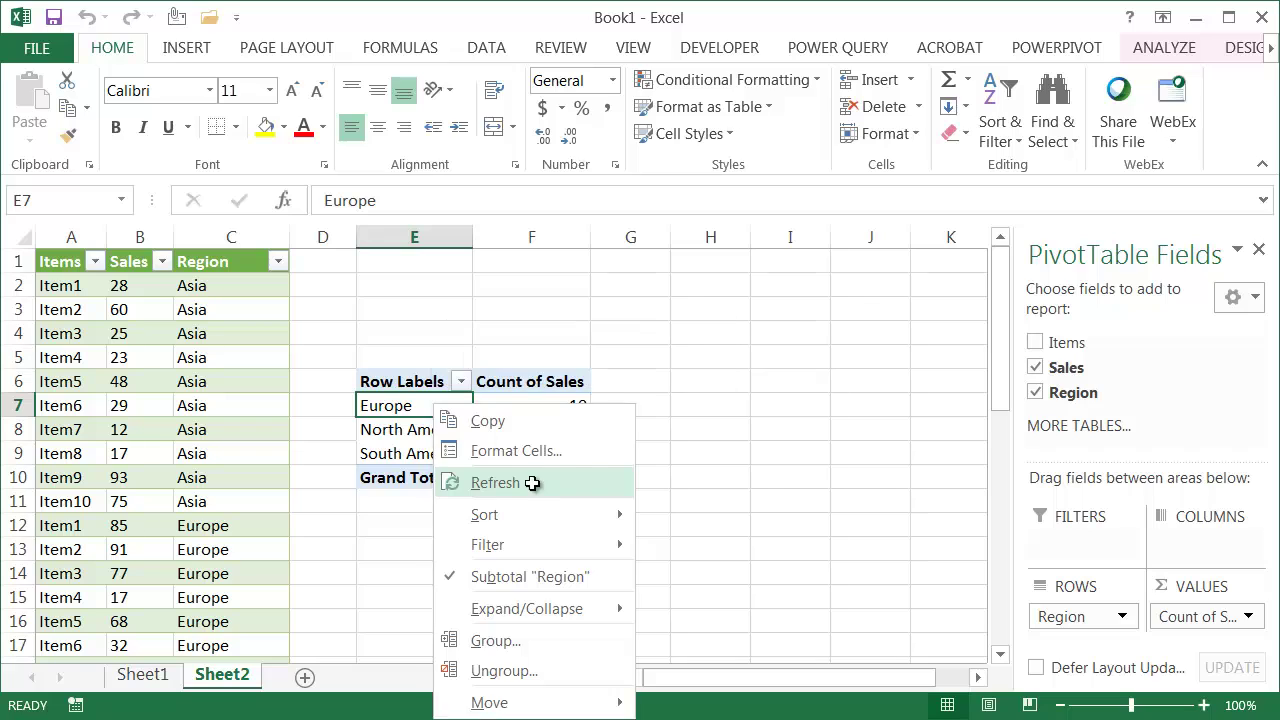
- Check the new Asia row showing a count of 10 and the Grand Total of 40
{"action": "left_click", "coordinate": [402, 479]}
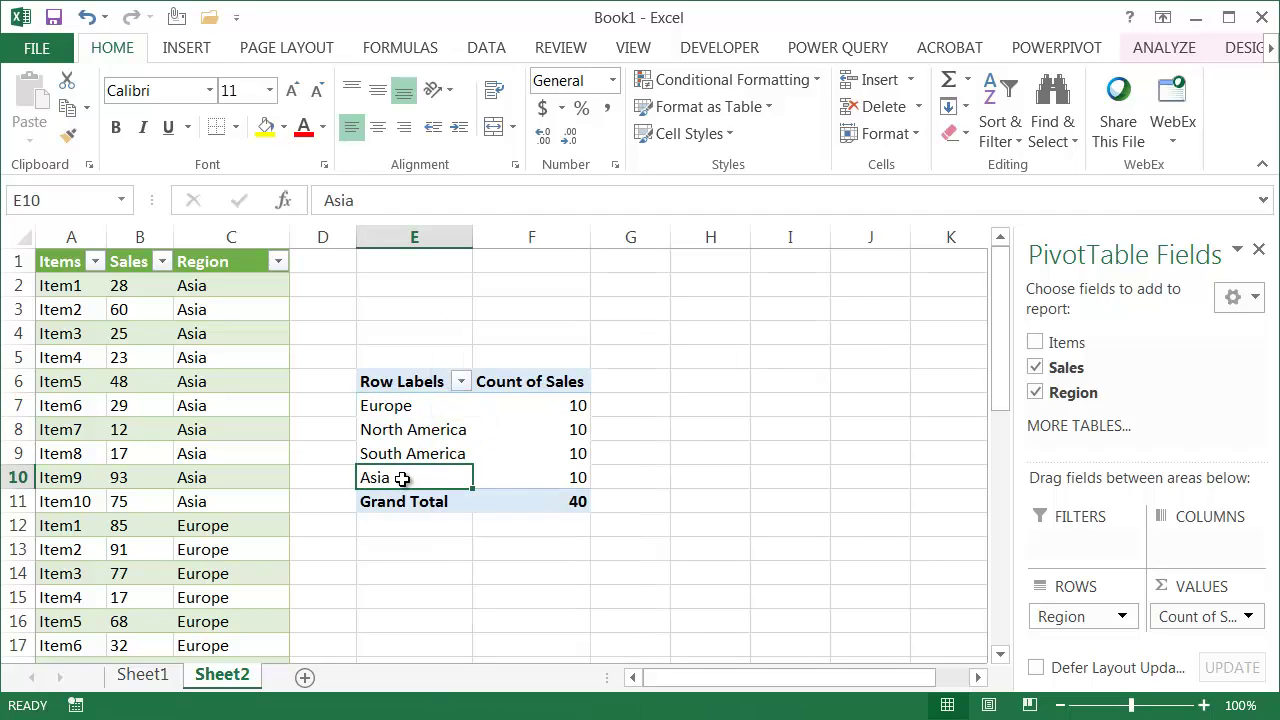
{"action": "left_click", "coordinate": [522, 481]}
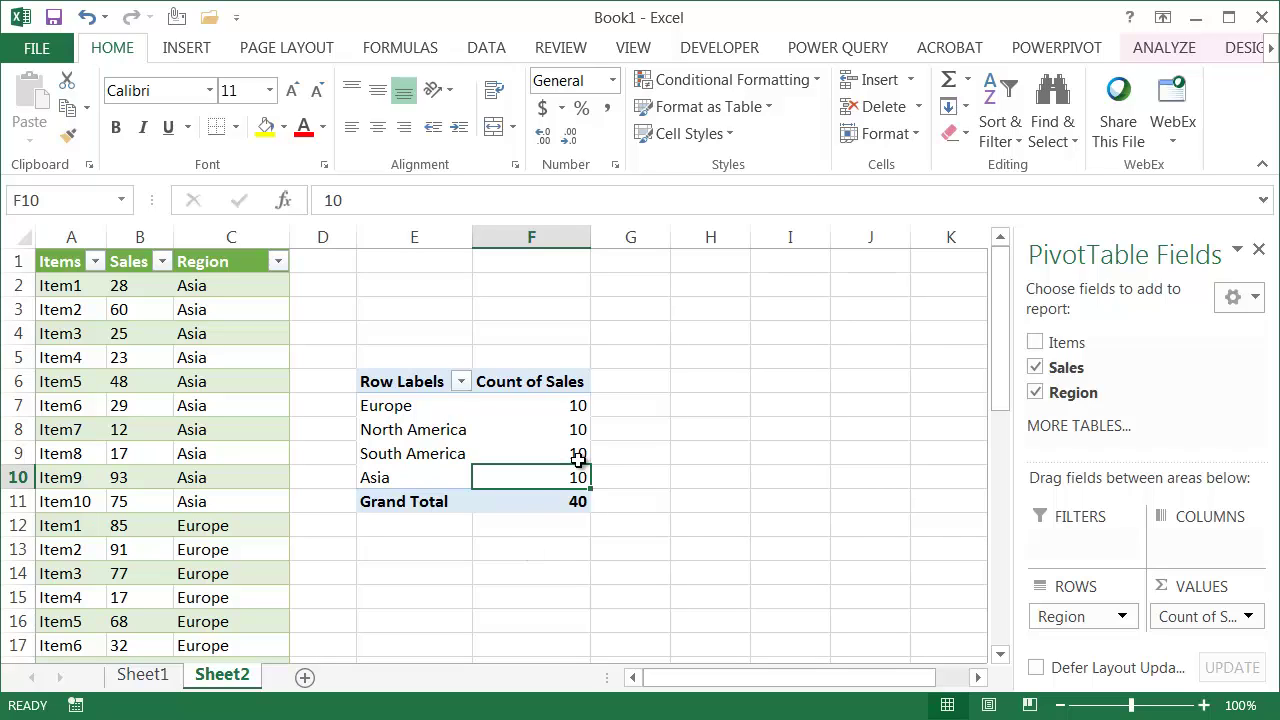
{"action": "mouse_move", "coordinate": [578, 459]}
{"action": "mouse_move", "coordinate": [536, 482]}
{"action": "mouse_move", "coordinate": [478, 425]}
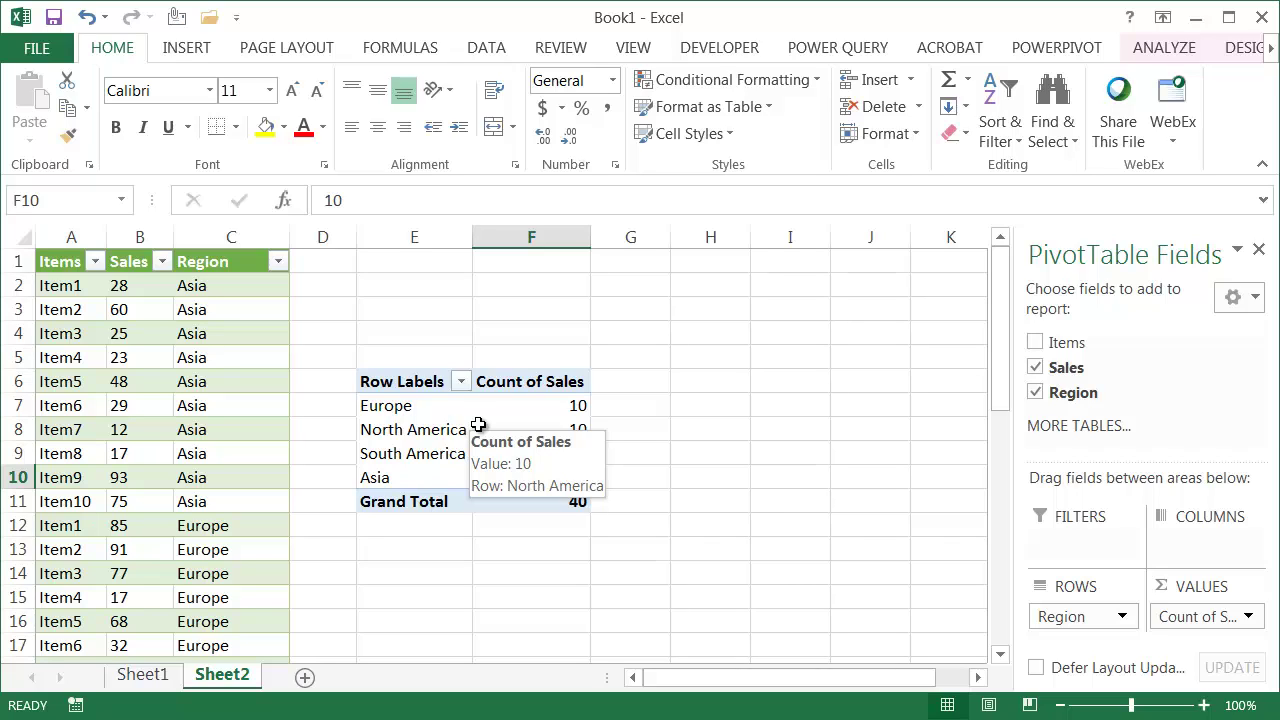